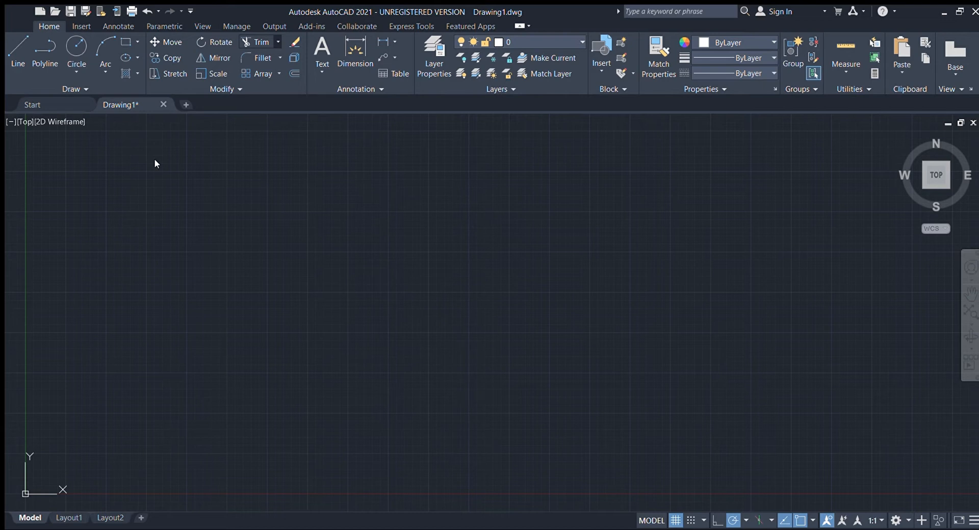
# Step: Draw a single vertical line in the upper-left area of the drawing with the Line tool
pyautogui.click(14, 51)
pyautogui.click(187, 172)
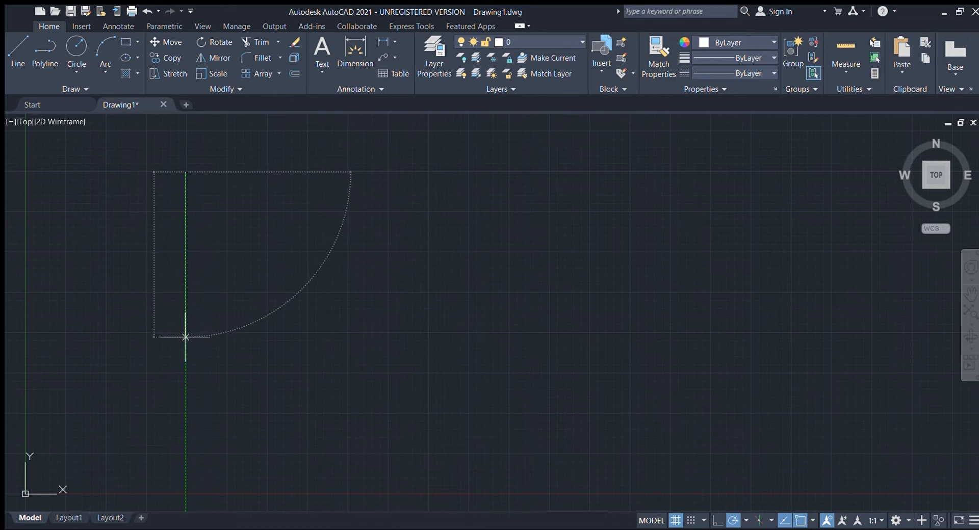
pyautogui.click(185, 333)
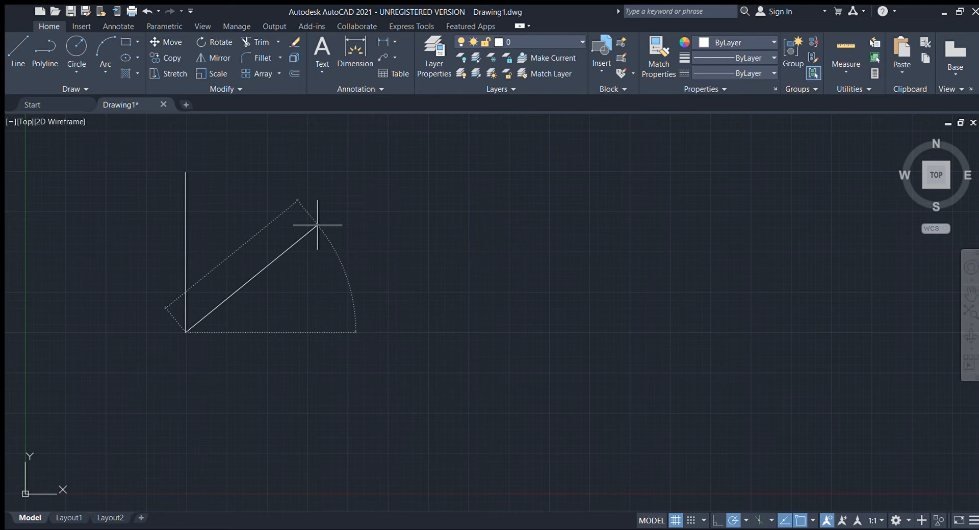
pyautogui.press('Escape')
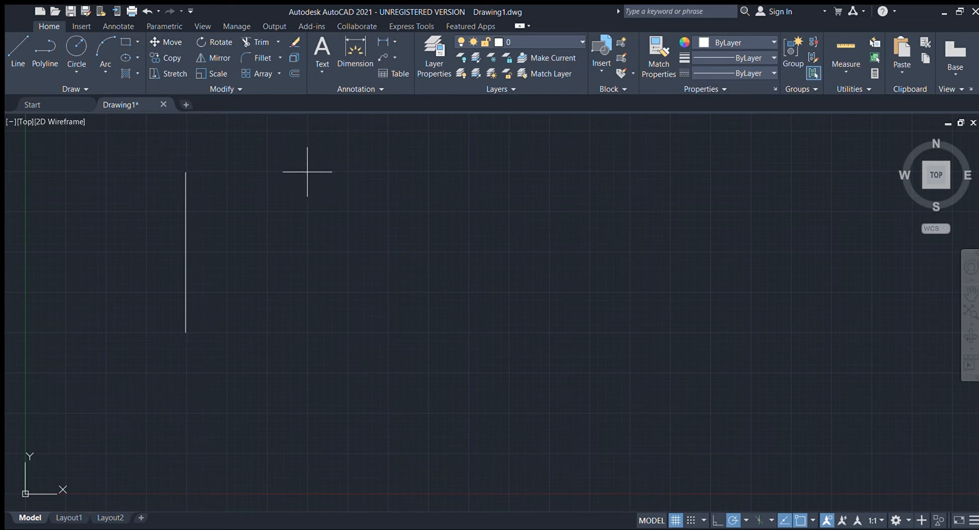
# Step: Draw a four-sided closed rectangle as one polyline to the right of the vertical line, level with its upper end
pyautogui.moveTo(307, 172)
pyautogui.mouseDown()
pyautogui.moveTo(328, 258)
pyautogui.moveTo(378, 204)
pyautogui.moveTo(501, 181)
pyautogui.moveTo(501, 171)
pyautogui.moveTo(505, 179)
pyautogui.mouseUp()
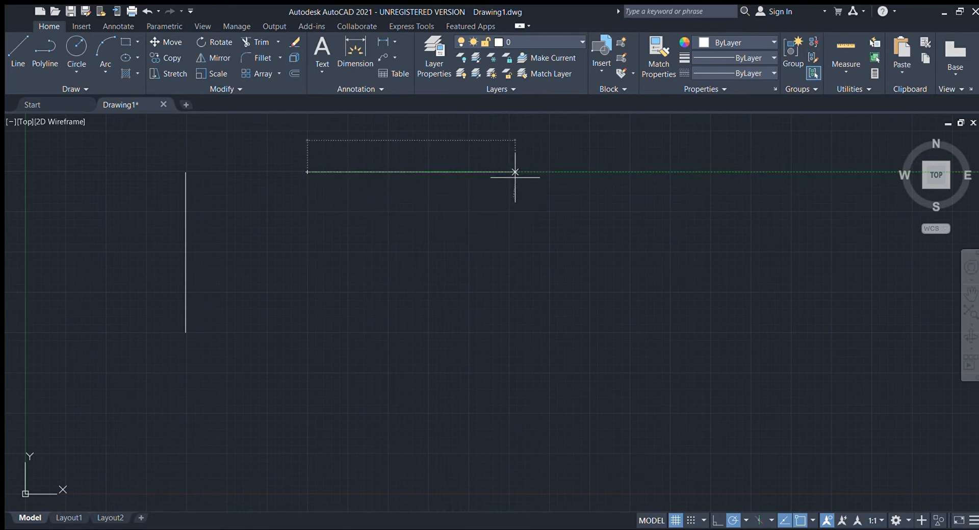
pyautogui.click(509, 172)
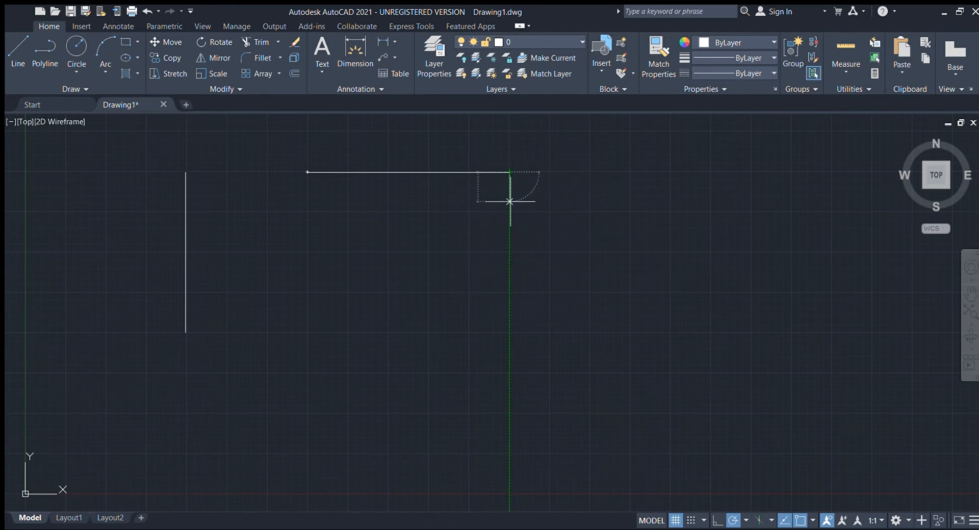
pyautogui.click(509, 293)
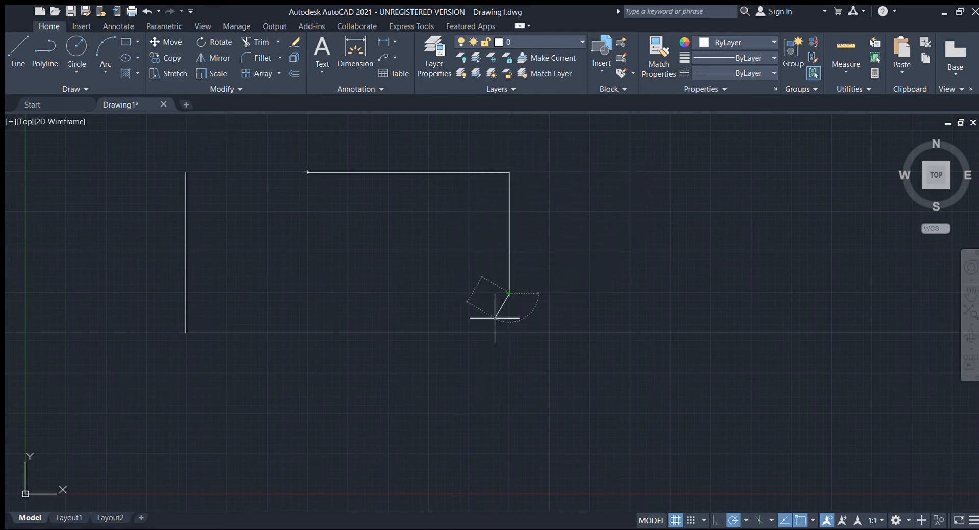
pyautogui.click(306, 293)
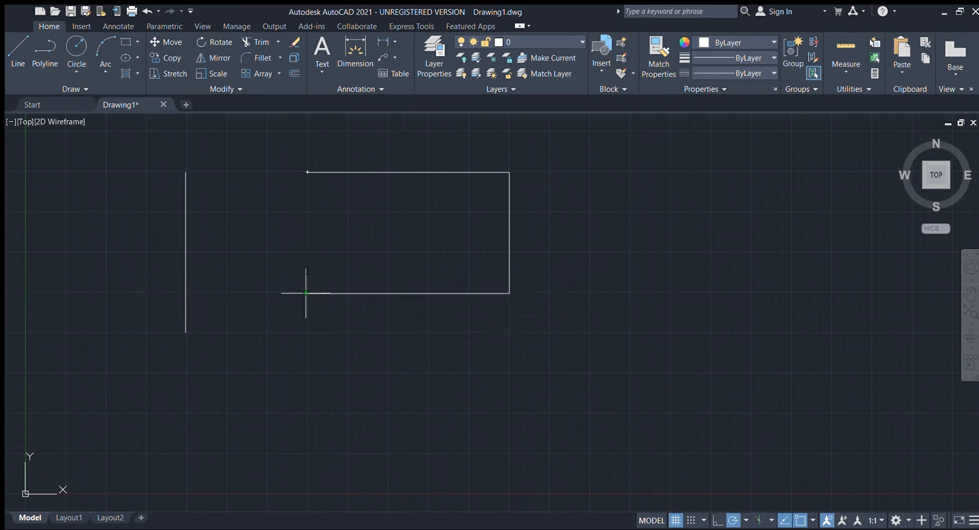
pyautogui.click(308, 173)
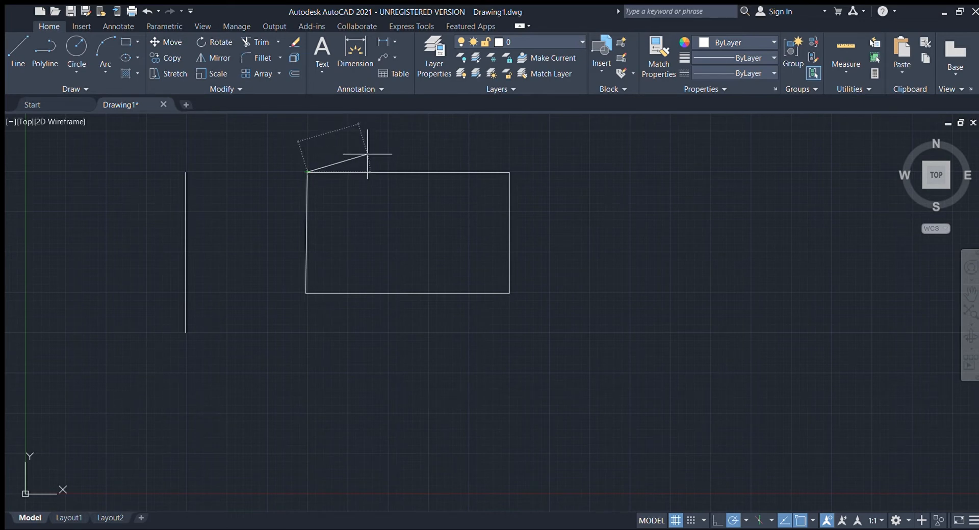
pyautogui.press('Escape')
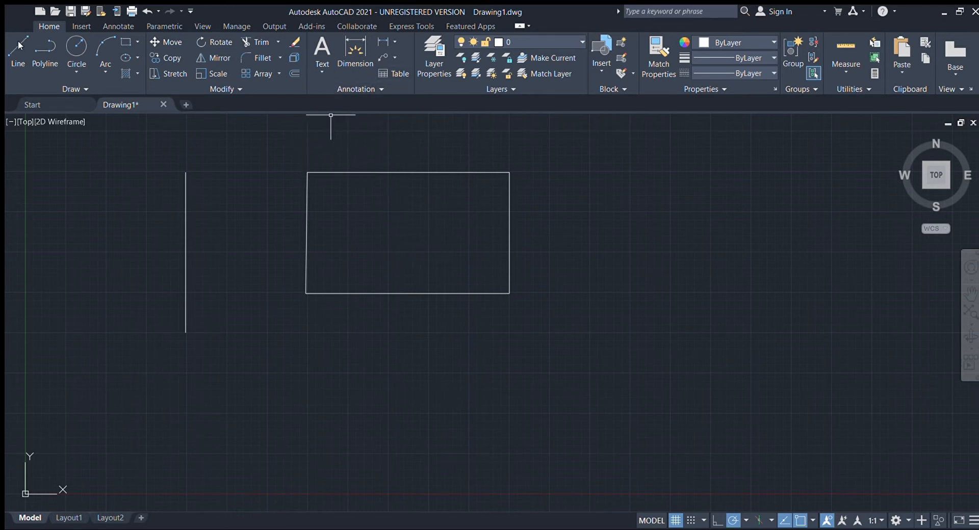
# Step: Draw a second rectangle of similar size from four separate lines, to the right of the polyline rectangle
pyautogui.click(17, 76)
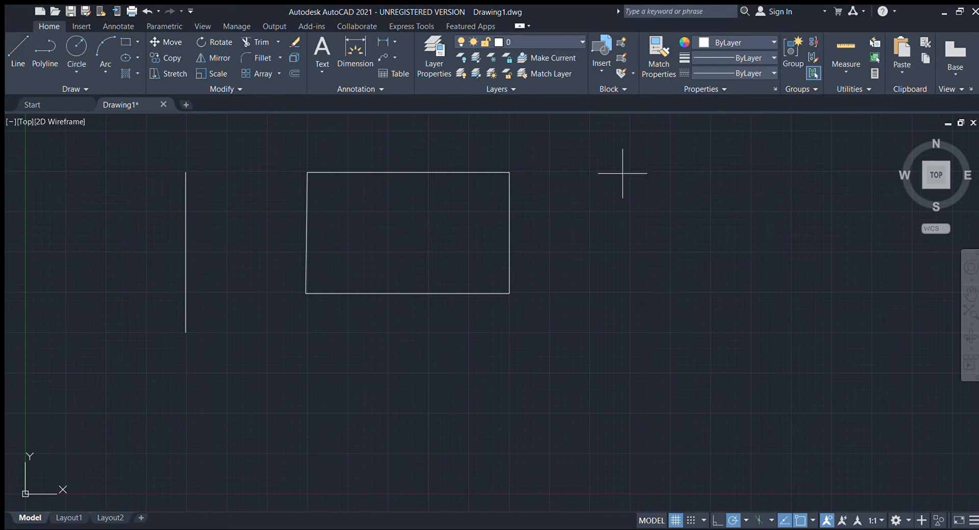
pyautogui.click(549, 171)
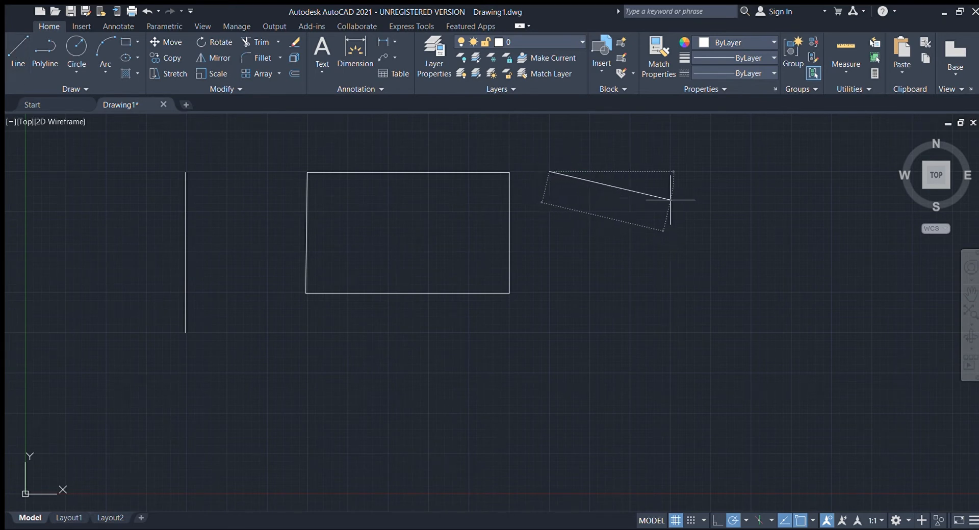
pyautogui.click(753, 172)
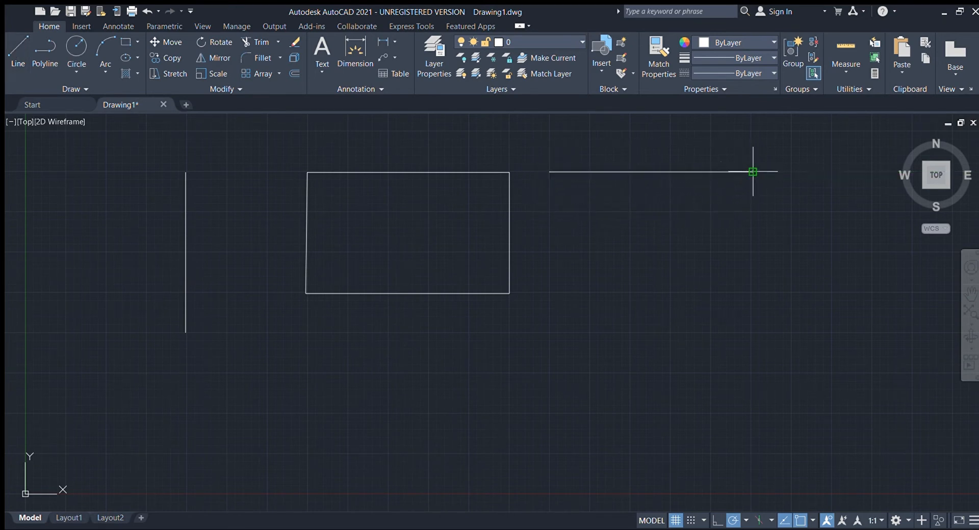
pyautogui.click(754, 291)
pyautogui.click(549, 292)
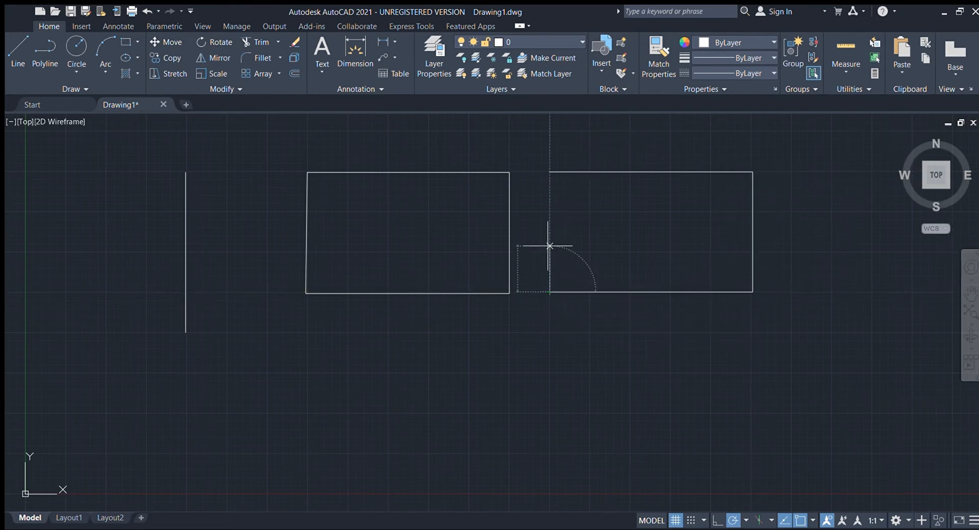
pyautogui.click(550, 172)
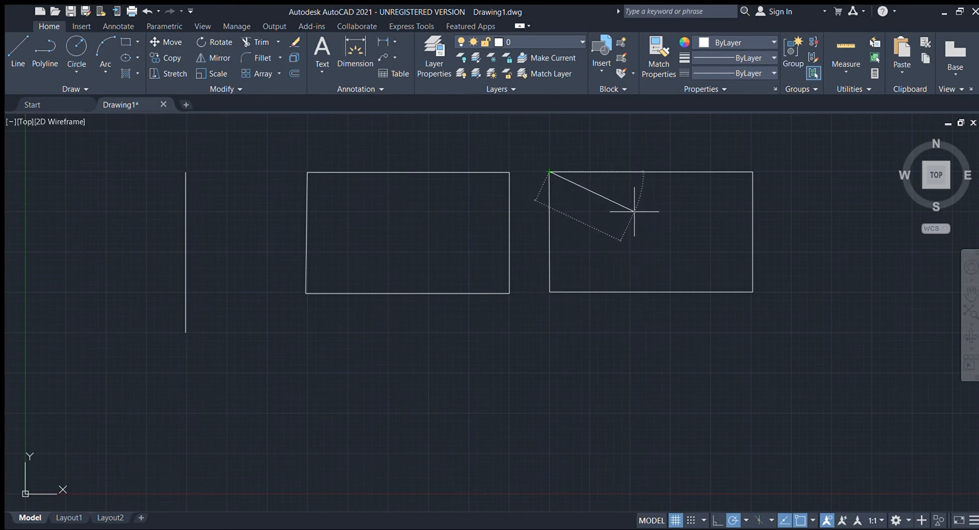
pyautogui.press('Escape')
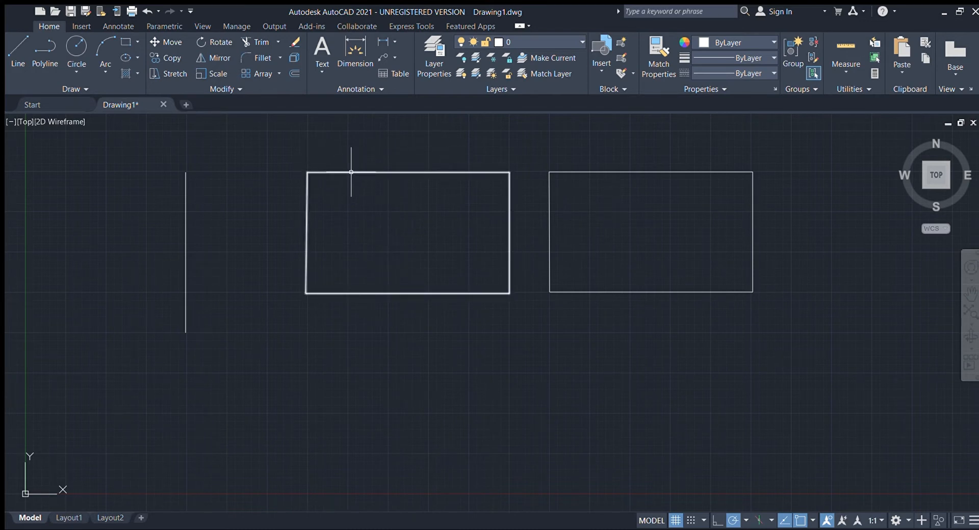
# Step: Compare how the polyline rectangle and the individual sides of the line-drawn rectangle are selected, then clear the selection
pyautogui.click(397, 174)
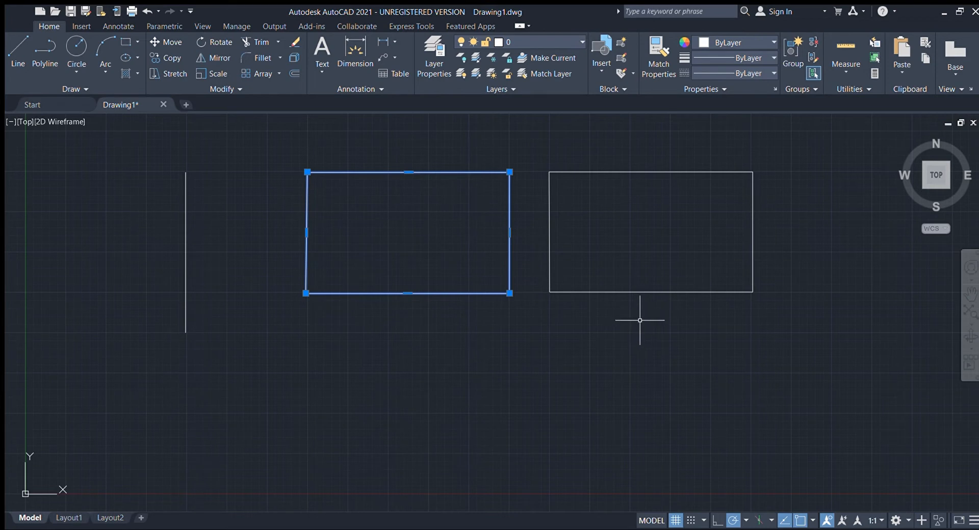
pyautogui.click(643, 292)
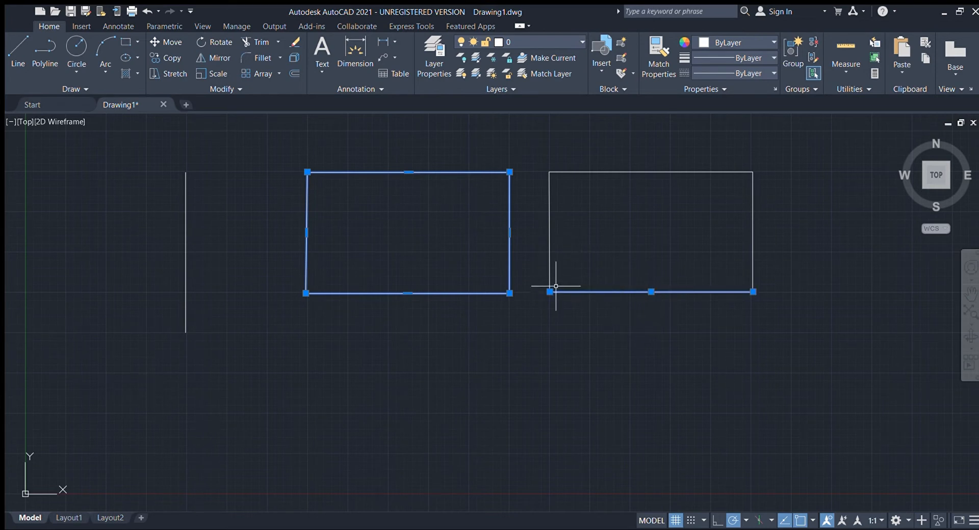
pyautogui.press('Escape')
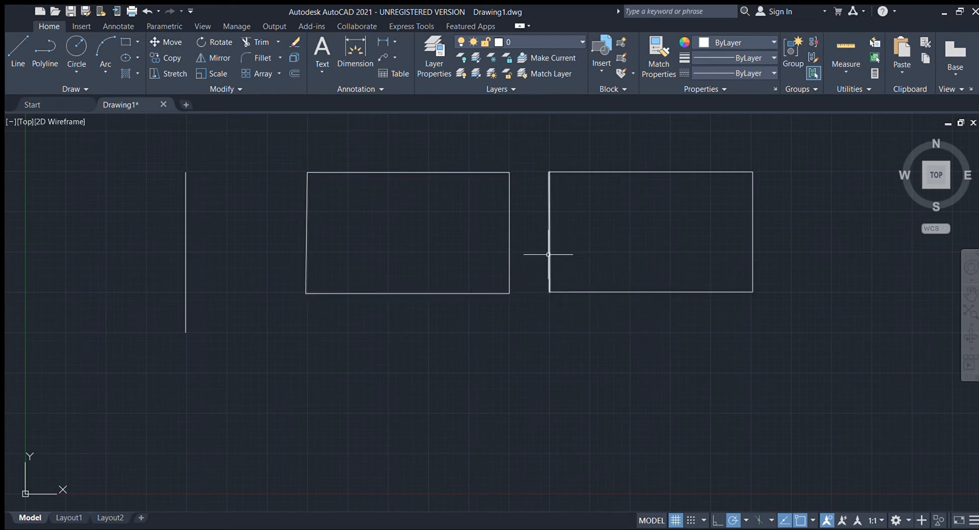
pyautogui.click(548, 254)
pyautogui.click(600, 292)
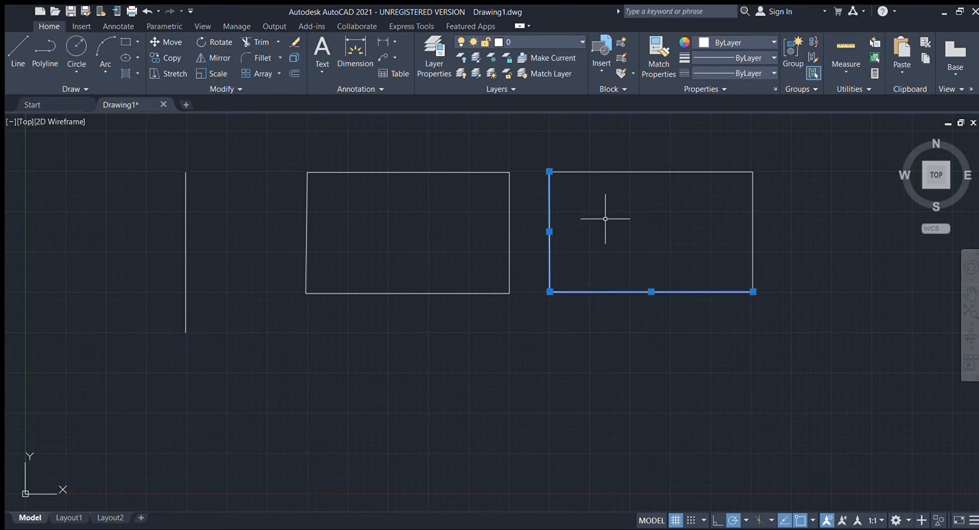
pyautogui.click(611, 172)
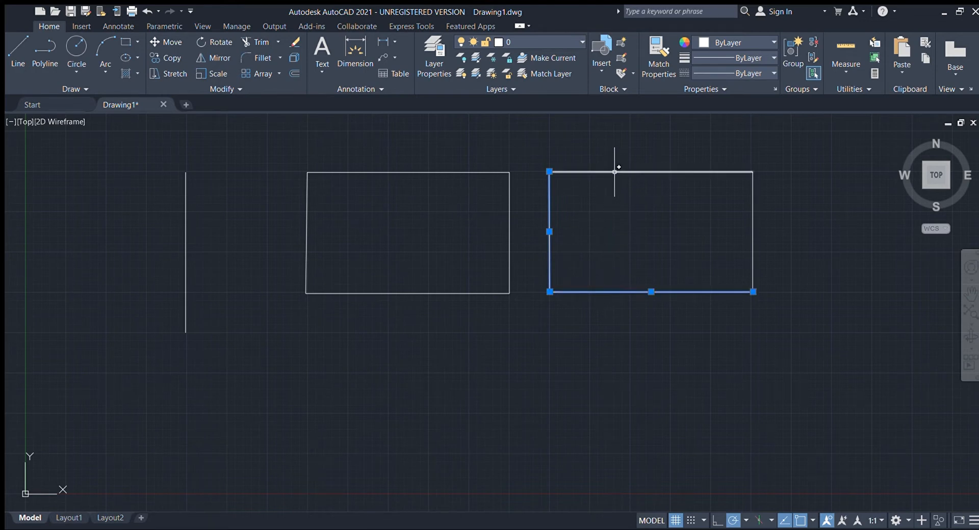
pyautogui.click(753, 250)
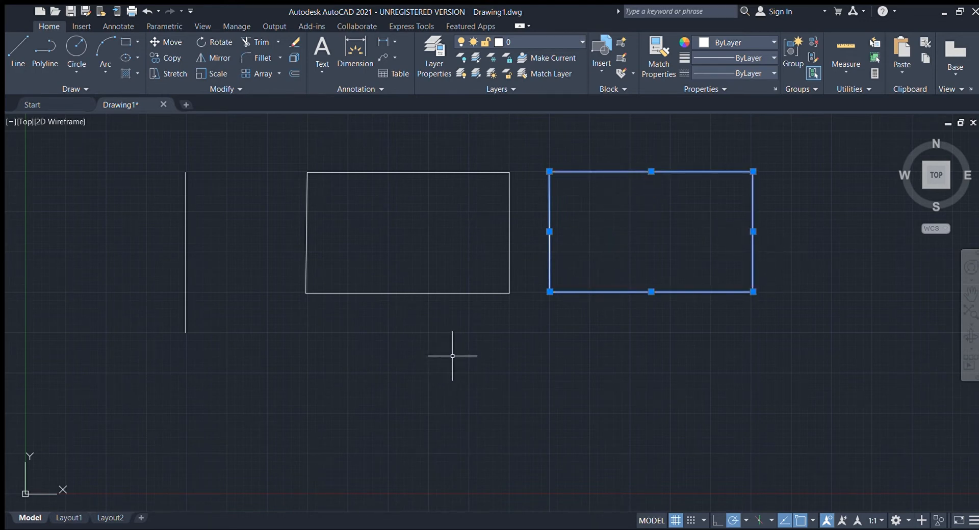
pyautogui.press('Escape')
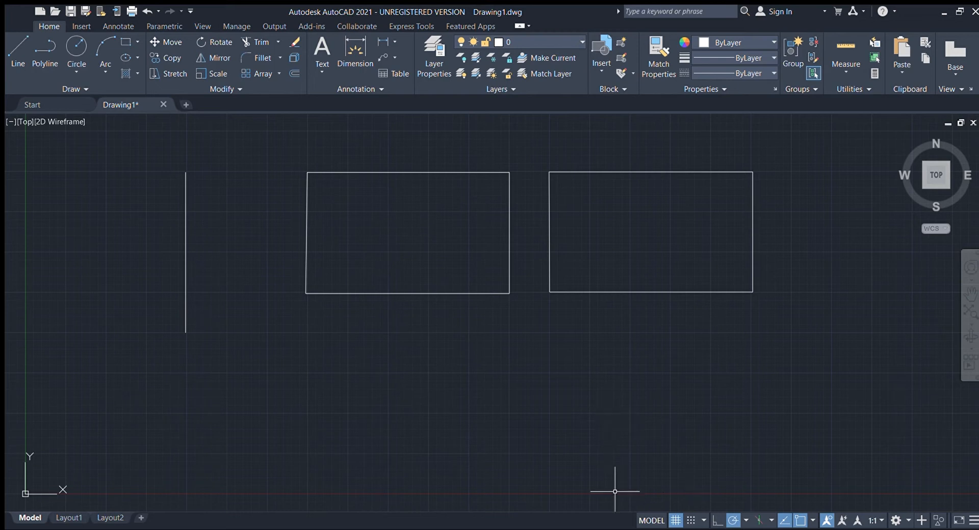
# Step: Turn on Ortho mode and draw another closed rectangle as a polyline directly below the first polyline rectangle
pyautogui.click(715, 522)
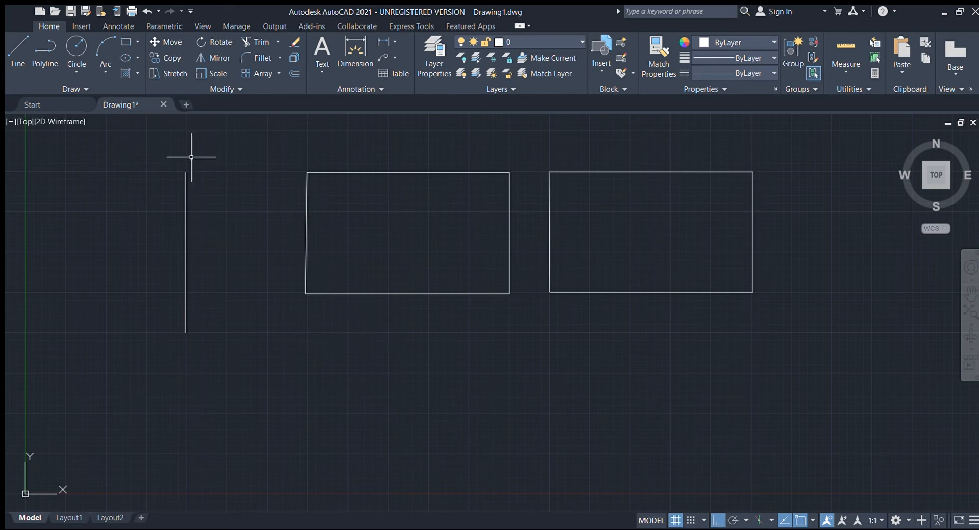
pyautogui.click(44, 50)
pyautogui.click(307, 332)
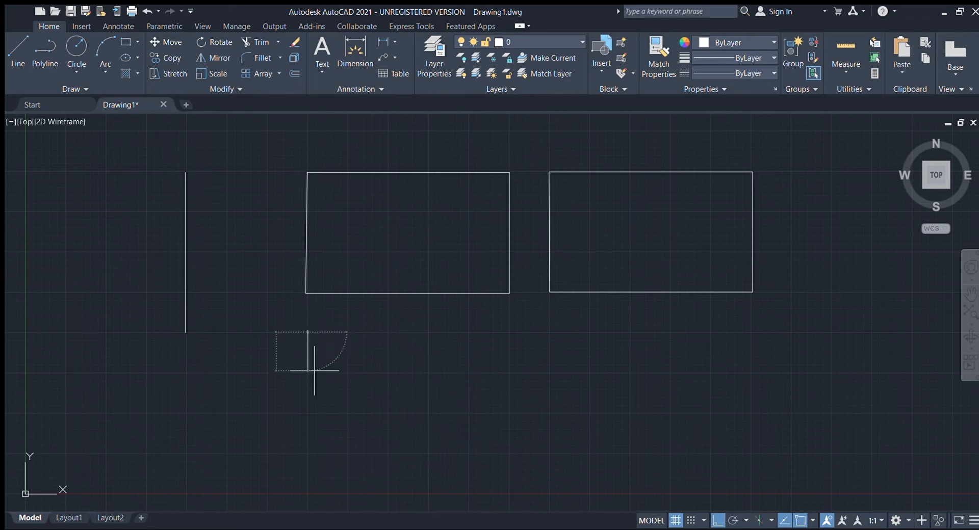
pyautogui.click(508, 332)
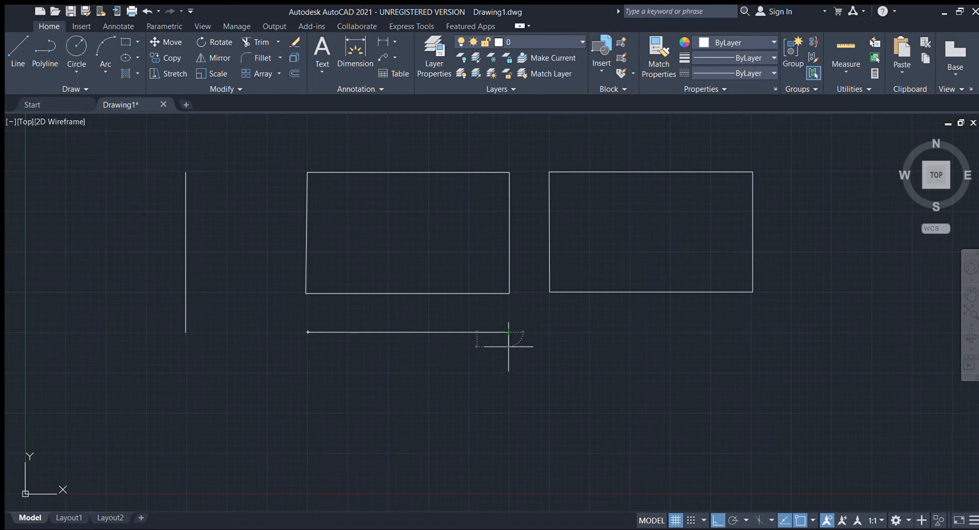
pyautogui.click(509, 453)
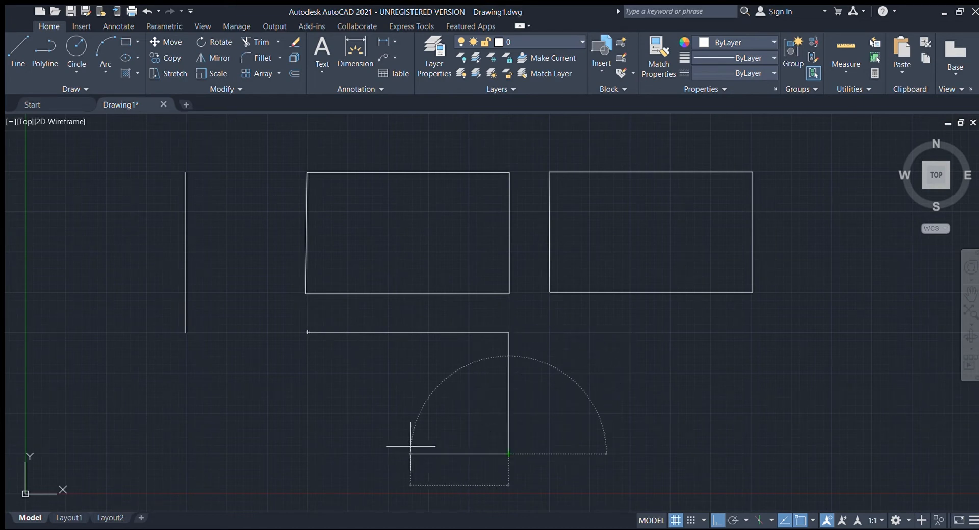
pyautogui.click(308, 453)
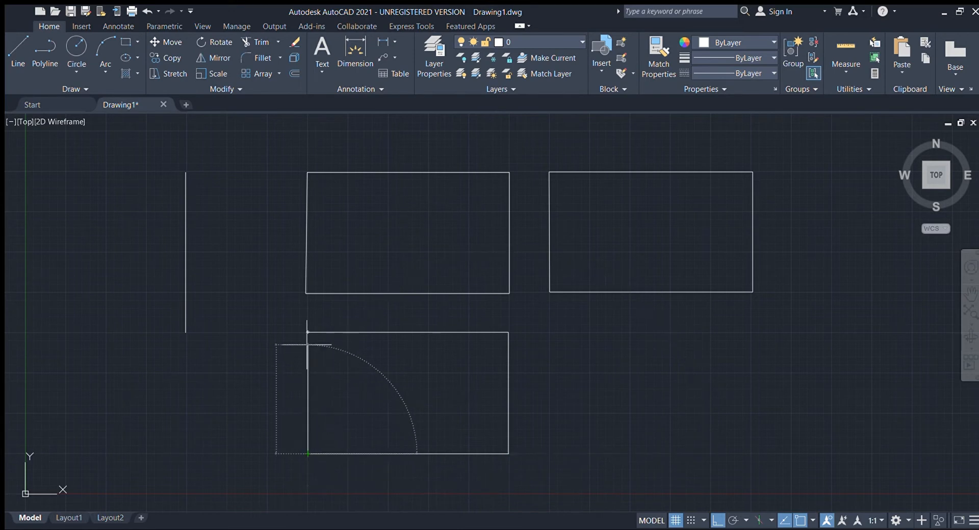
pyautogui.click(308, 332)
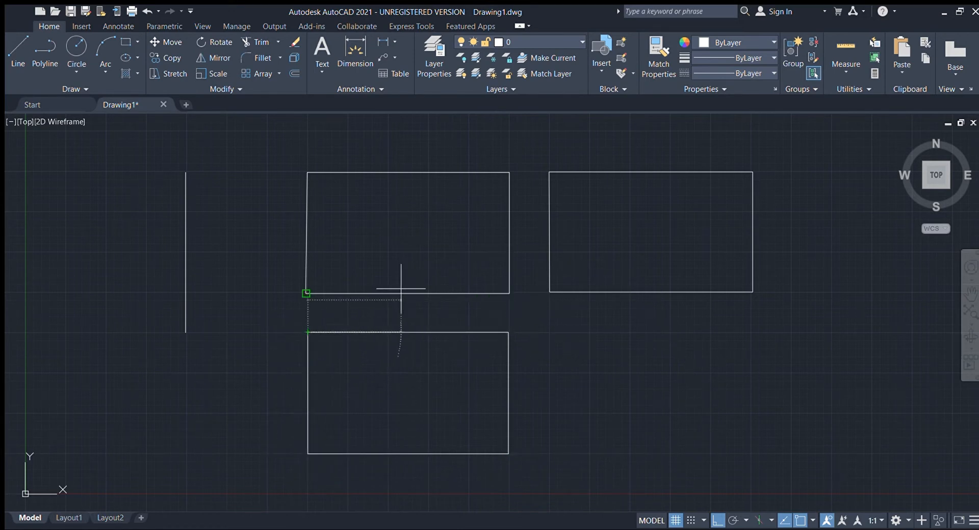
pyautogui.press('Return')
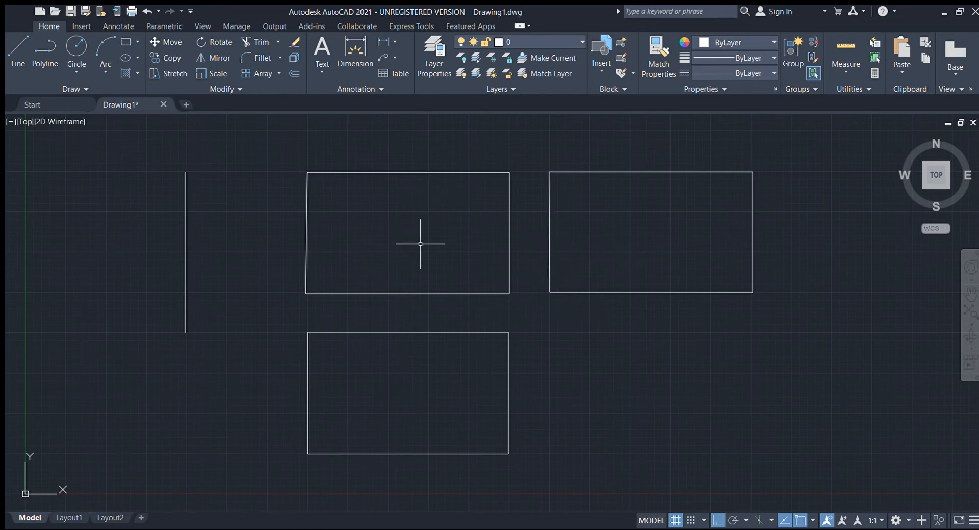
# Step: Delete all four sides of the rectangle drawn from separate lines
pyautogui.click(586, 172)
pyautogui.click(550, 225)
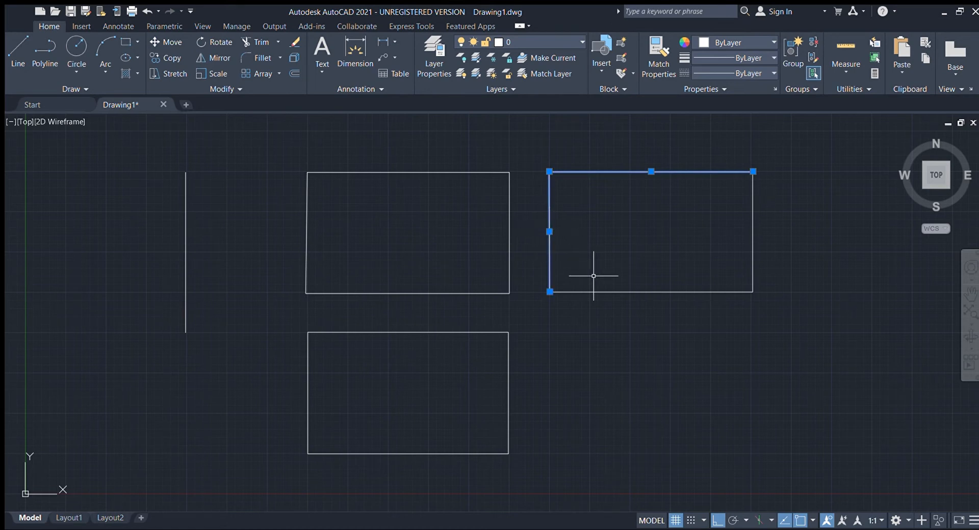
pyautogui.click(599, 290)
pyautogui.click(753, 245)
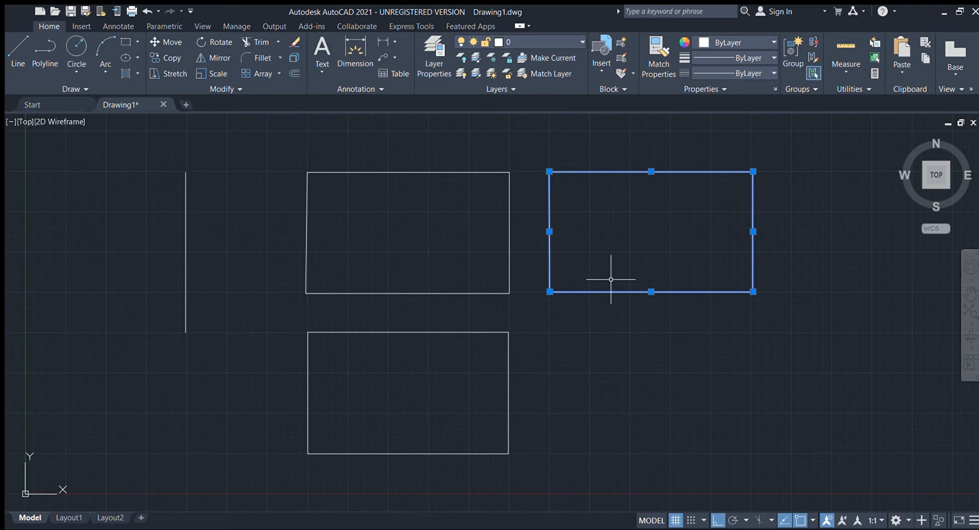
pyautogui.press('Delete')
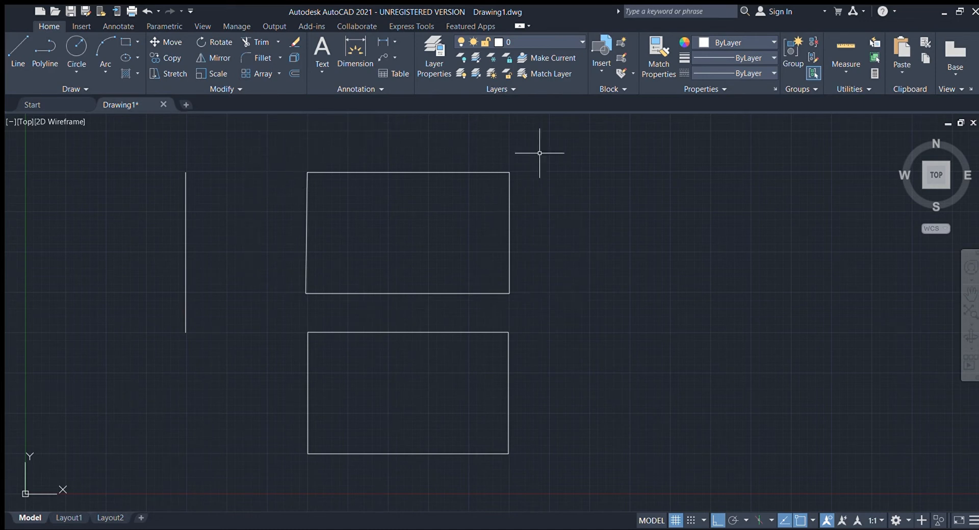
# Step: Use Trim to remove all four sides of the upper polyline rectangle one after another
pyautogui.click(386, 171)
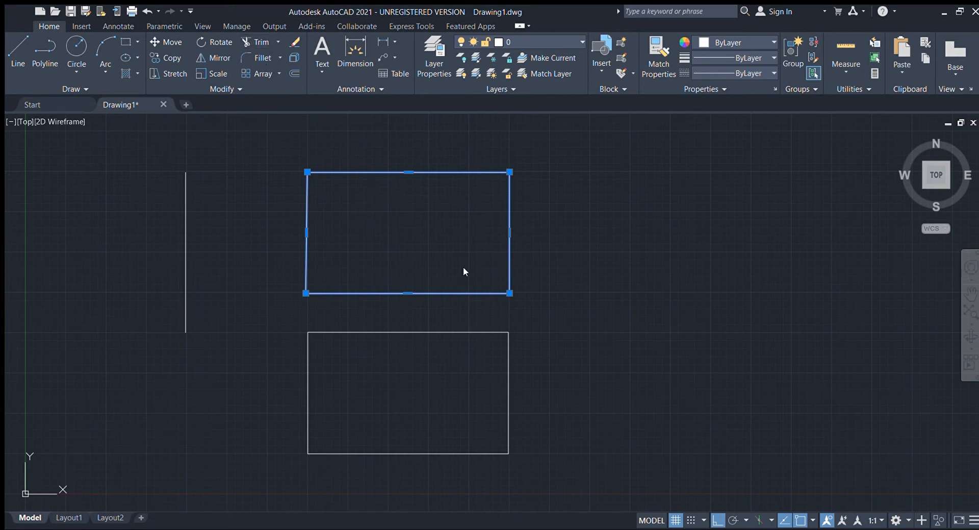
pyautogui.press('Escape')
pyautogui.press('Return')
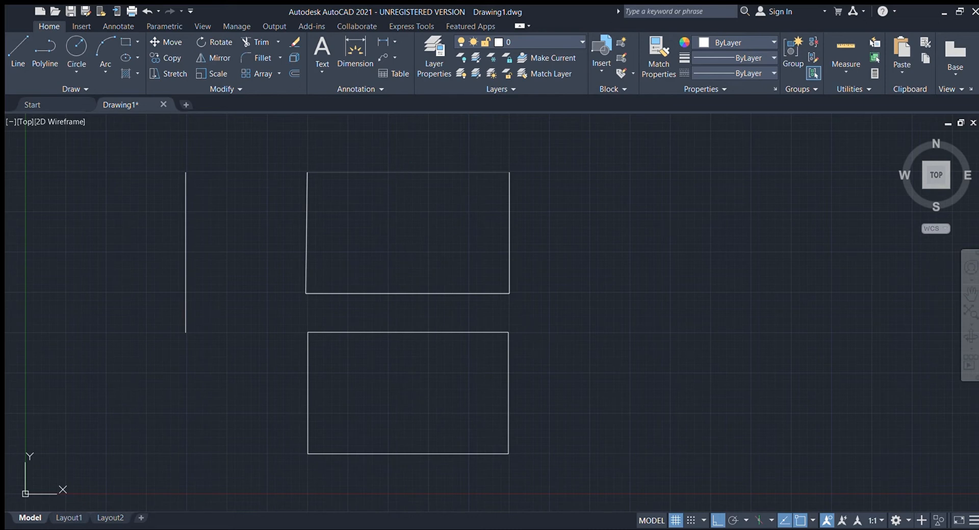
pyautogui.click(404, 172)
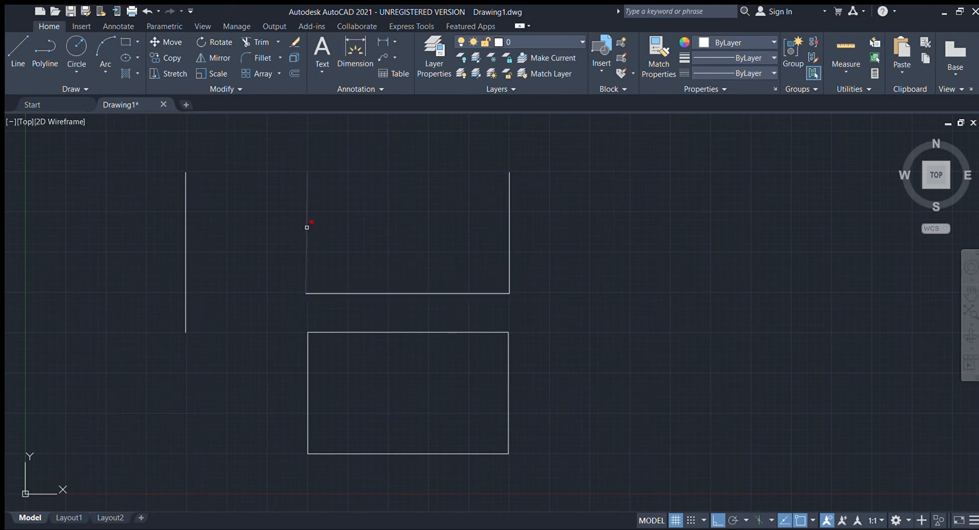
pyautogui.click(307, 227)
pyautogui.click(393, 294)
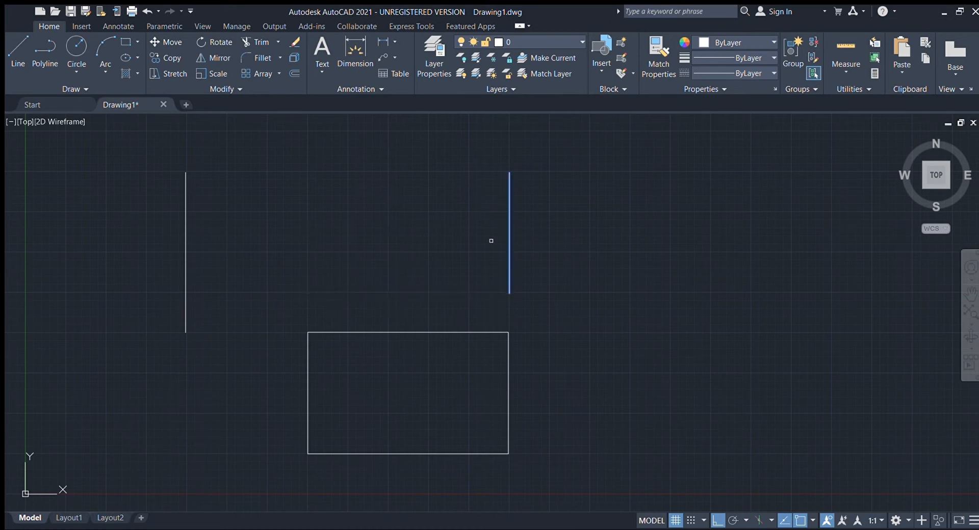
pyautogui.click(511, 227)
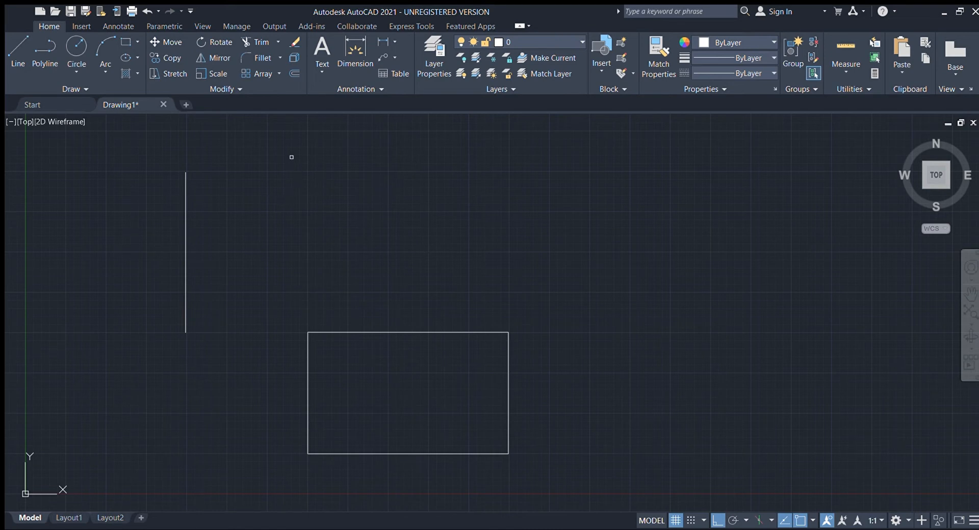
# Step: Undo the trims on the upper polyline rectangle and leave the Trim command
pyautogui.hotkey('ctrl', 'z')
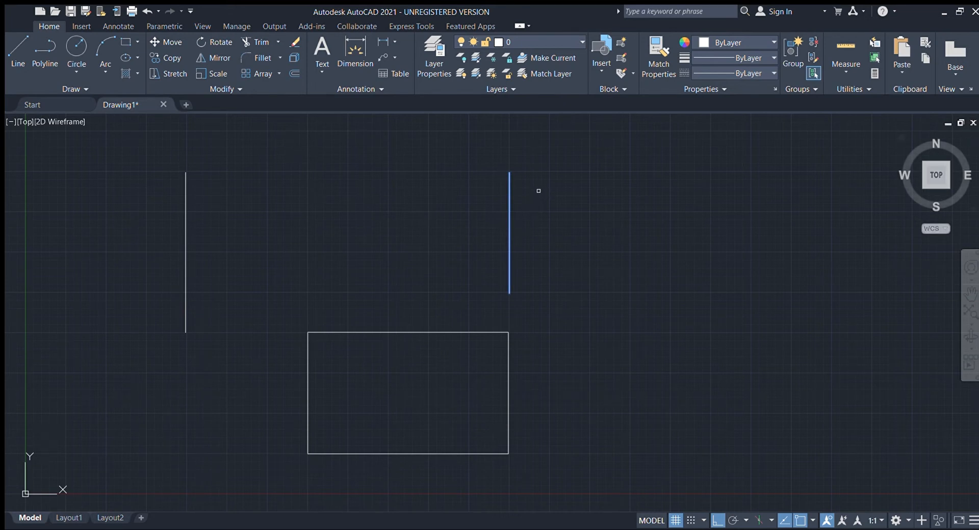
pyautogui.click(424, 293)
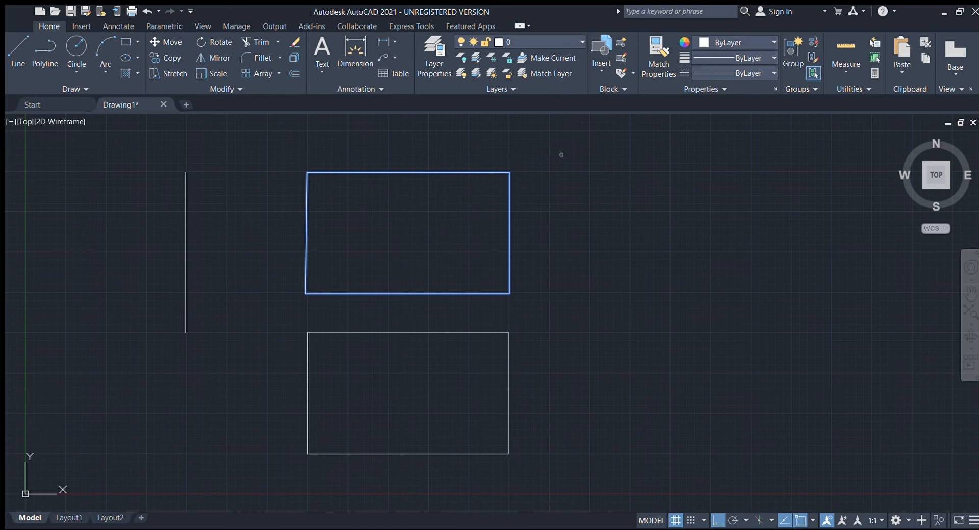
pyautogui.press('Escape')
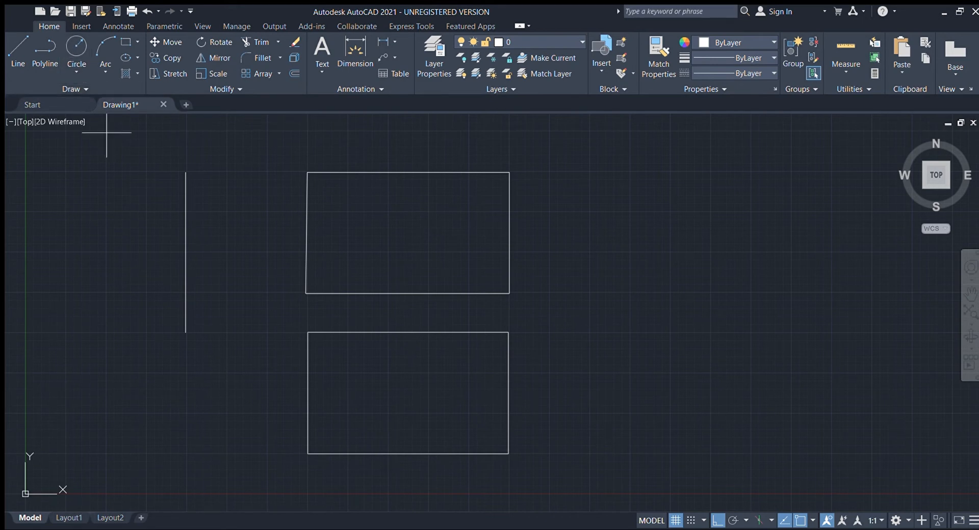
# Step: Draw a circle by centre and radius to the right of the upper polyline rectangle
pyautogui.click(631, 251)
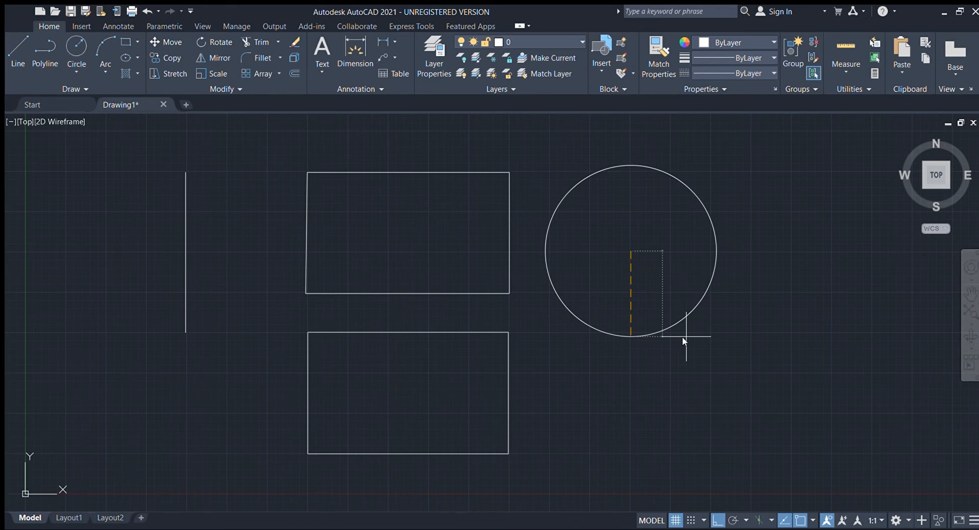
pyautogui.press('Return')
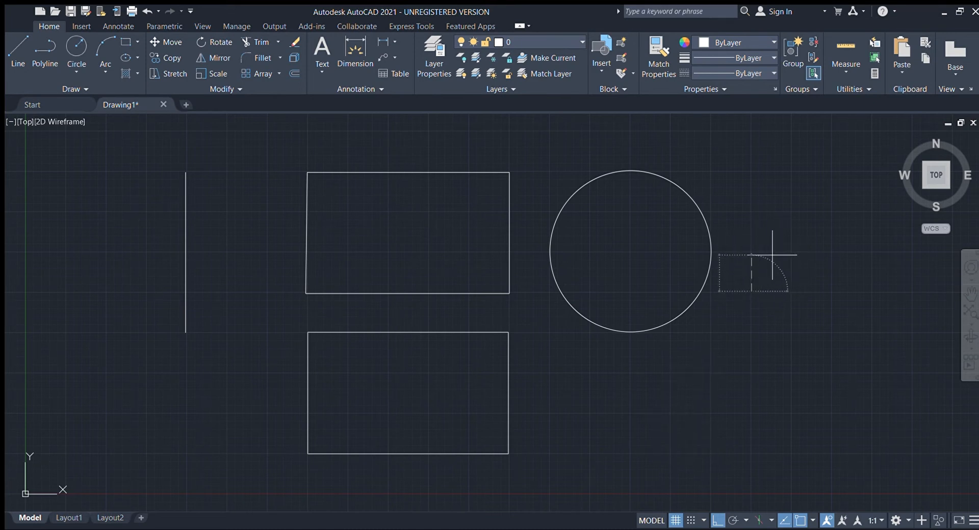
# Step: Turn off Ortho and draw two three-point arcs right of the circle, one curving upward and one below it curving downward
pyautogui.click(752, 289)
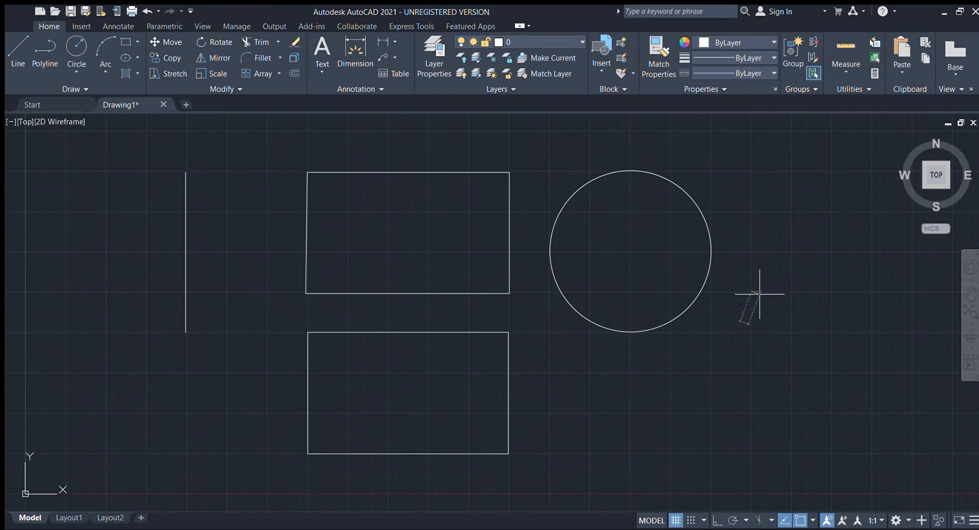
pyautogui.click(793, 253)
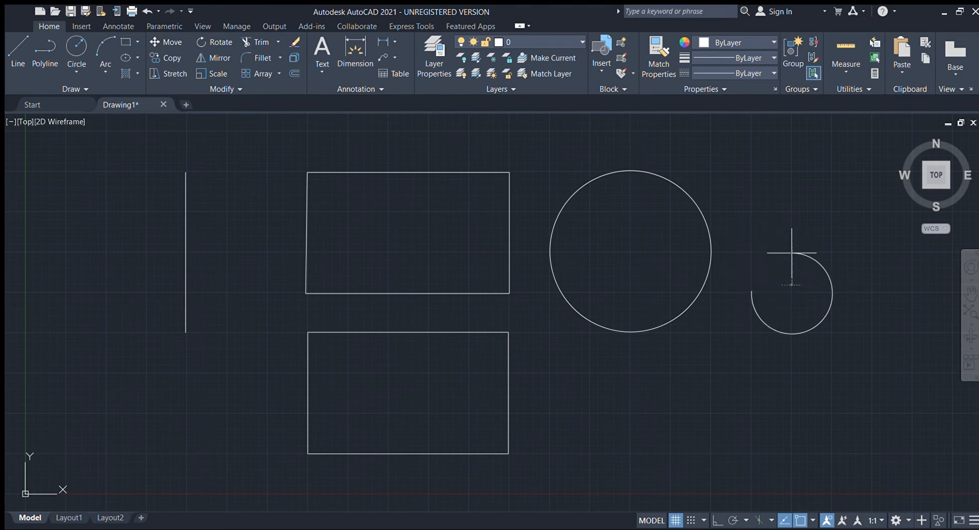
pyautogui.click(857, 294)
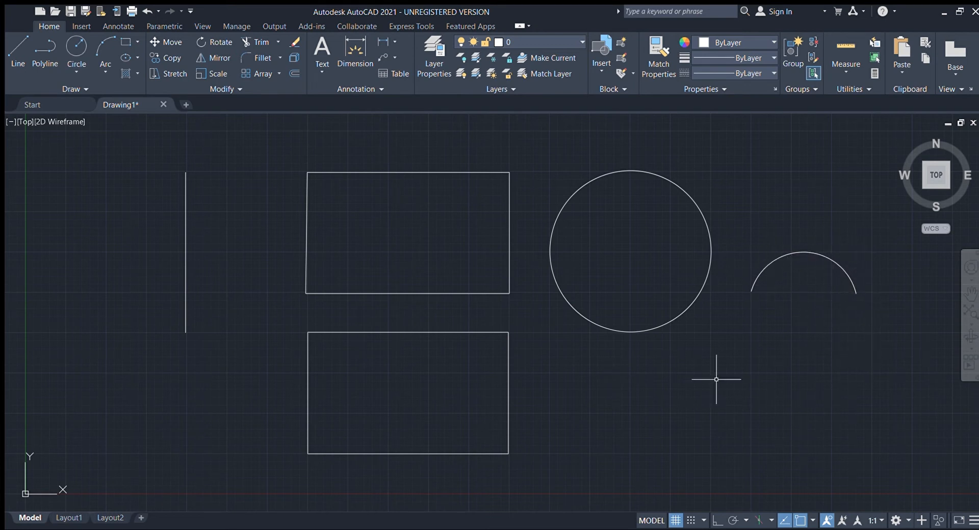
pyautogui.moveTo(671, 395)
pyautogui.mouseDown()
pyautogui.moveTo(754, 422)
pyautogui.moveTo(721, 437)
pyautogui.mouseUp()
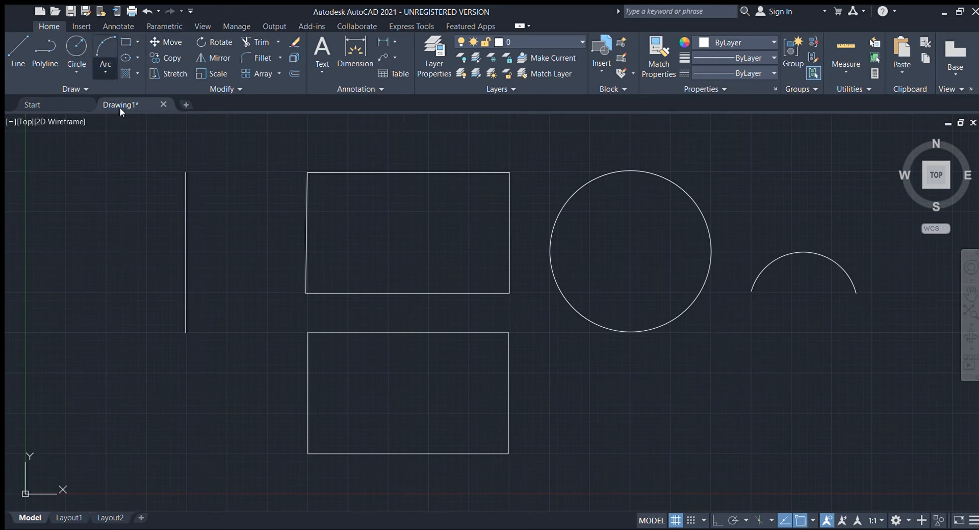
pyautogui.click(750, 332)
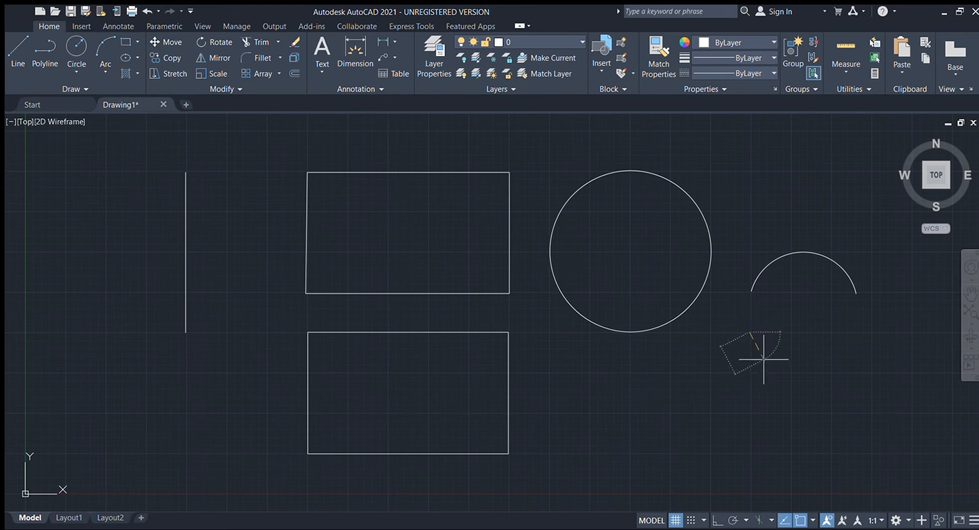
pyautogui.click(803, 374)
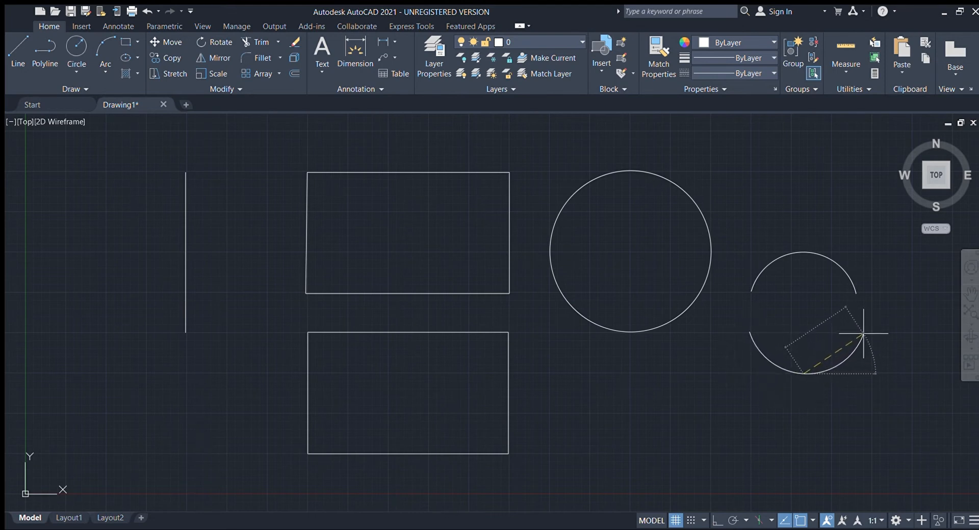
pyautogui.click(863, 332)
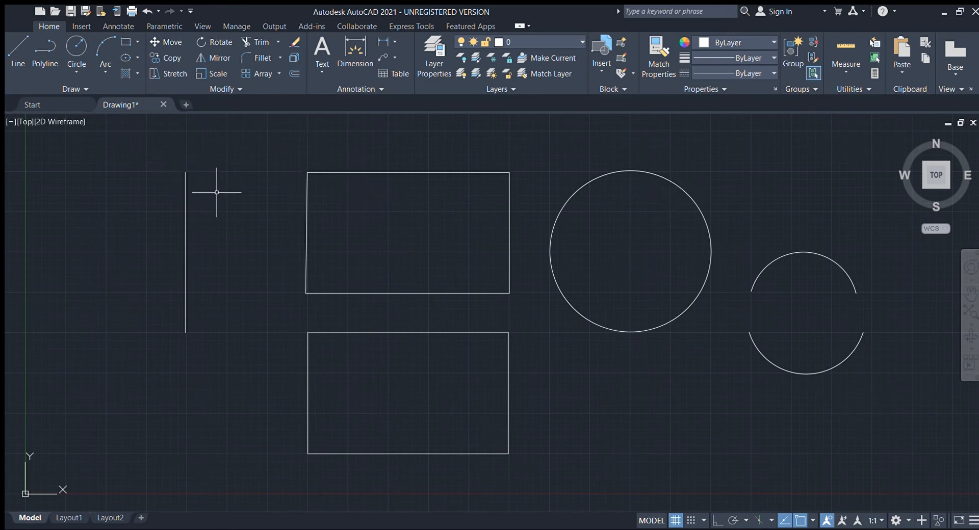
# Step: Delete the single vertical line and the lower polyline rectangle
pyautogui.click(185, 224)
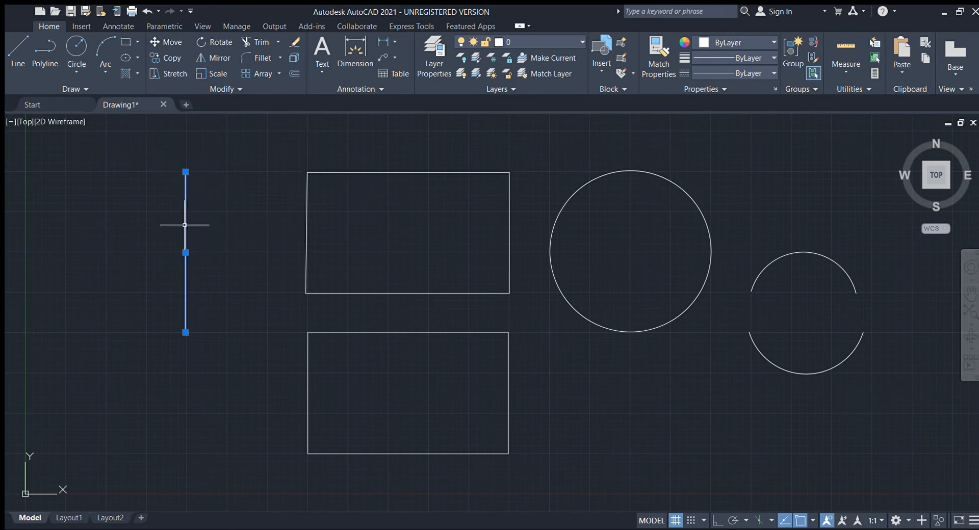
pyautogui.click(431, 331)
pyautogui.press('Delete')
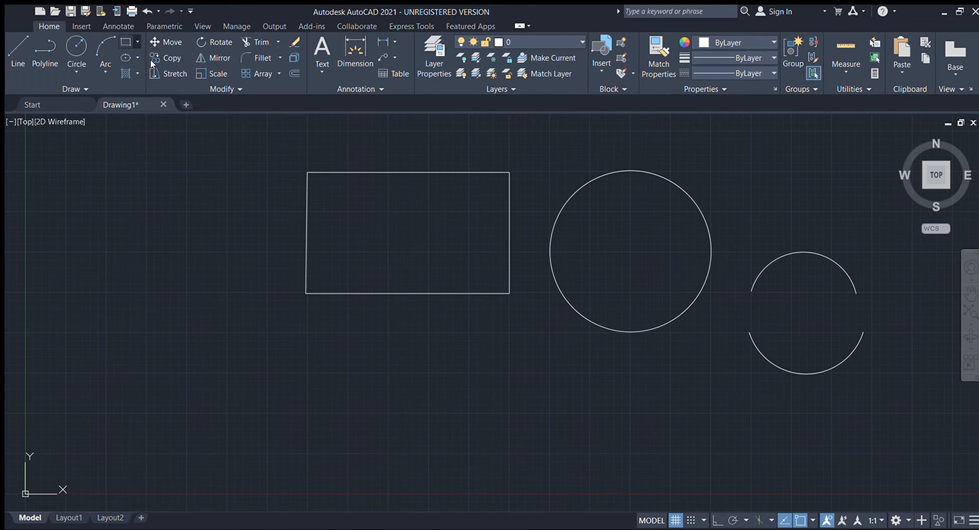
# Step: Draw a wide rectangle with the Rectangle tool in the empty area left of the remaining polyline rectangle
pyautogui.click(55, 167)
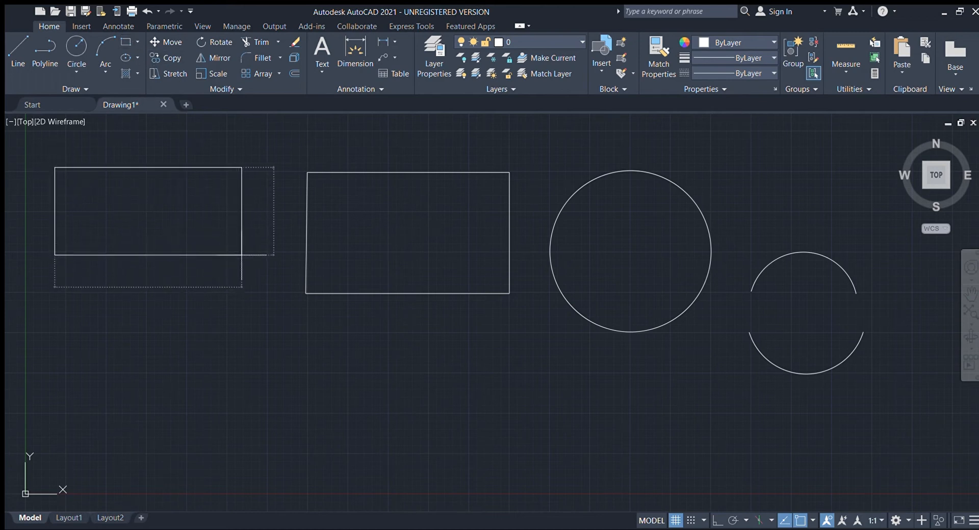
pyautogui.click(243, 247)
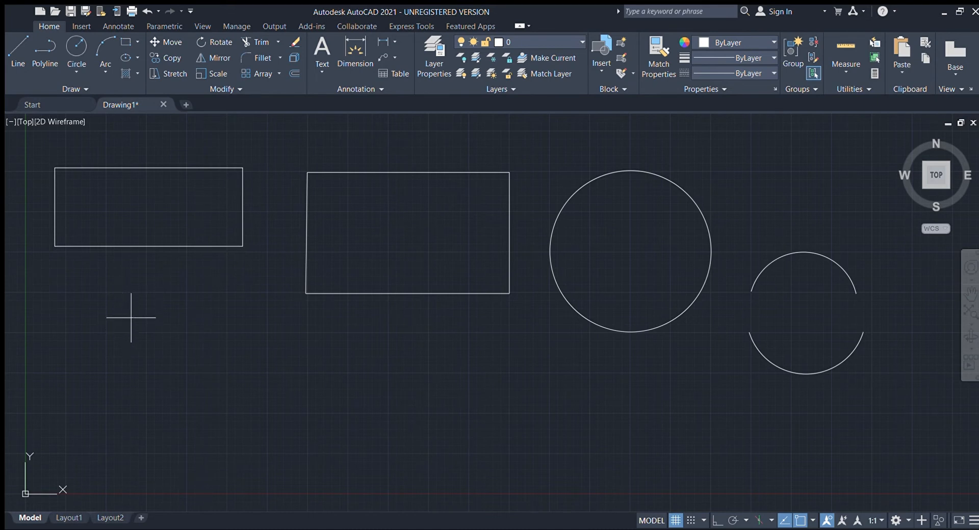
pyautogui.moveTo(131, 321); pyautogui.dragTo(326, 403)
# Step: Draw a single, nearly horizontal line below the two rectangles
pyautogui.click(17, 53)
pyautogui.click(93, 347)
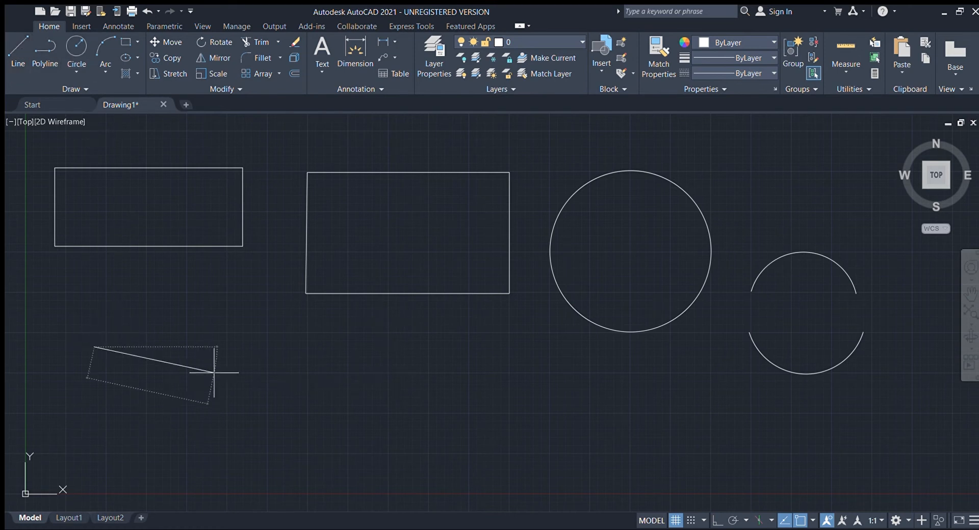
pyautogui.click(359, 348)
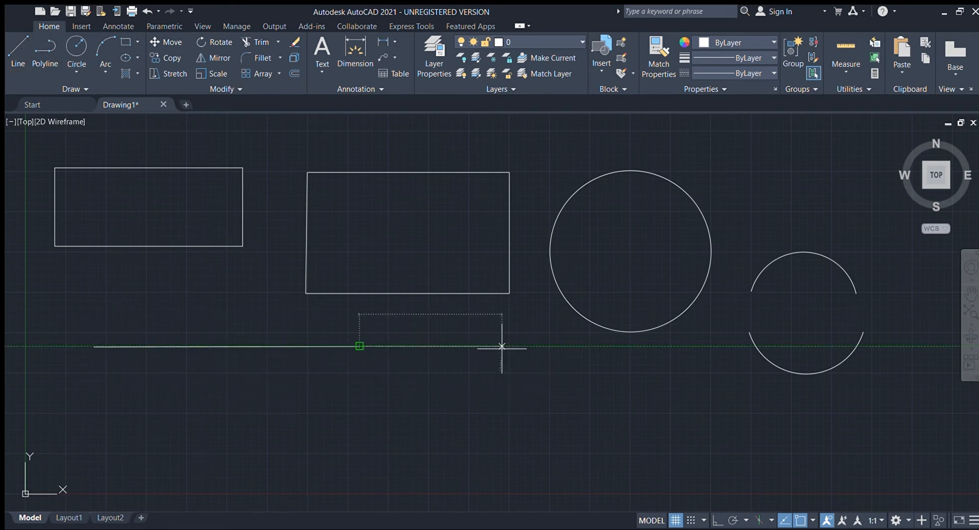
pyautogui.press('Escape')
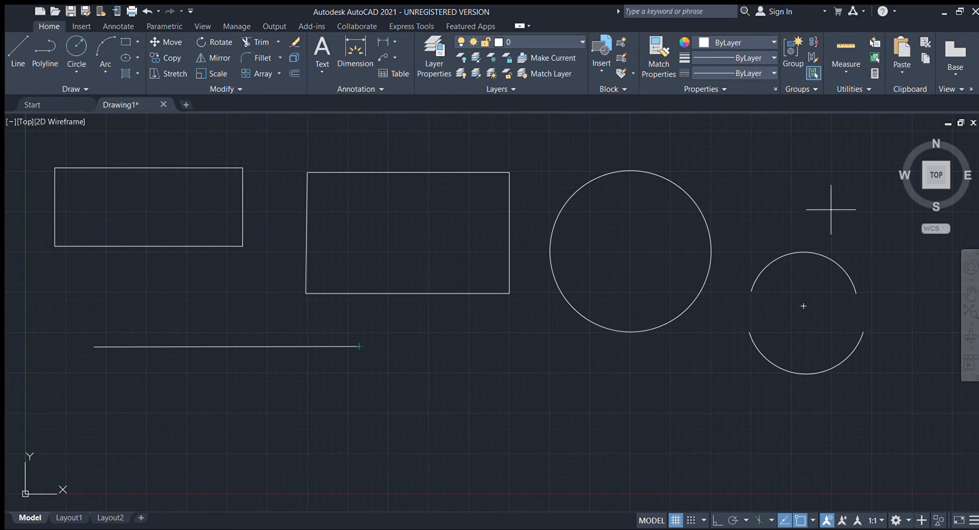
pyautogui.click(832, 188)
pyautogui.press('Delete')
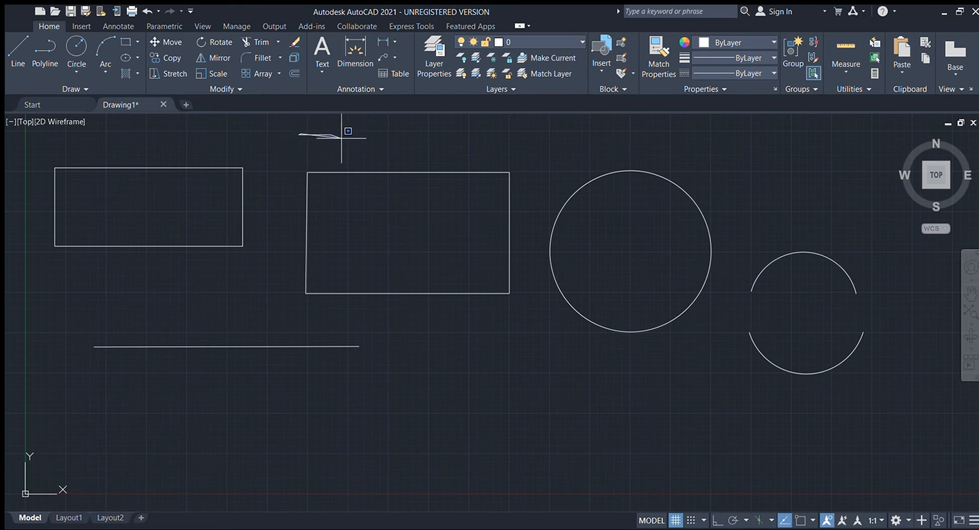
# Step: Delete the polyline rectangle between the new rectangle and the circle
pyautogui.moveTo(294, 168)
pyautogui.mouseDown()
pyautogui.moveTo(323, 139)
pyautogui.moveTo(301, 148)
pyautogui.moveTo(270, 215)
pyautogui.moveTo(278, 293)
pyautogui.moveTo(293, 310)
pyautogui.moveTo(356, 328)
pyautogui.moveTo(511, 316)
pyautogui.moveTo(542, 277)
pyautogui.moveTo(533, 158)
pyautogui.moveTo(475, 127)
pyautogui.moveTo(409, 116)
pyautogui.moveTo(396, 124)
pyautogui.mouseUp()
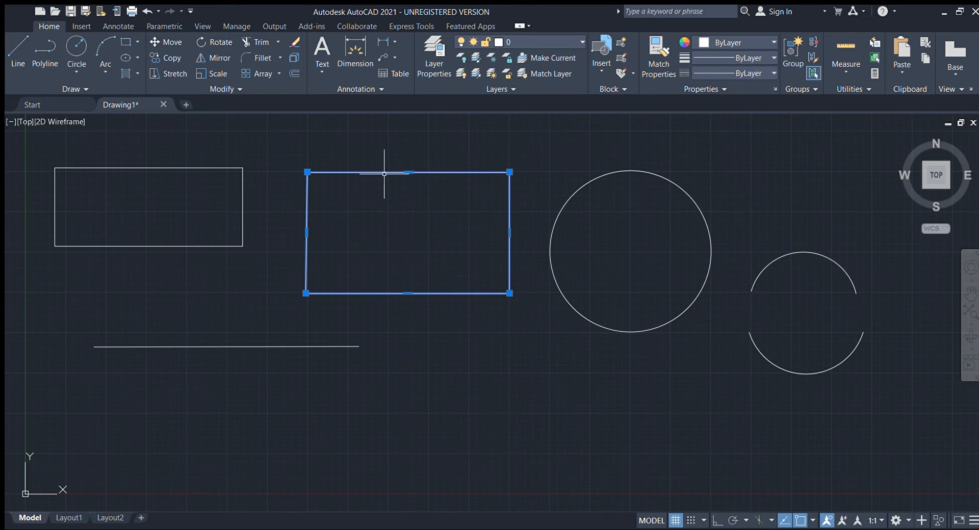
pyautogui.press('Delete')
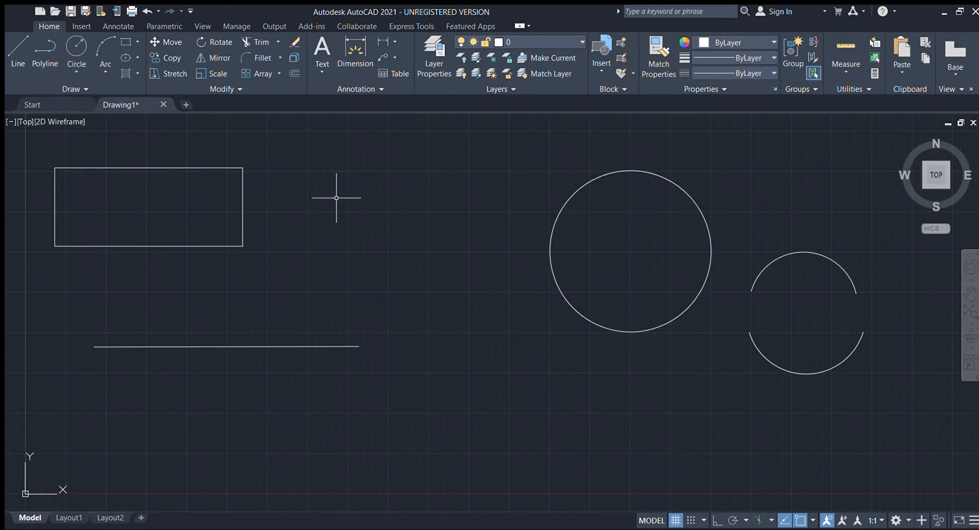
pyautogui.moveTo(411, 153)
pyautogui.mouseDown()
pyautogui.moveTo(459, 168)
pyautogui.moveTo(468, 210)
pyautogui.moveTo(441, 330)
pyautogui.moveTo(400, 328)
pyautogui.moveTo(343, 269)
pyautogui.moveTo(360, 179)
pyautogui.moveTo(376, 175)
pyautogui.mouseUp()
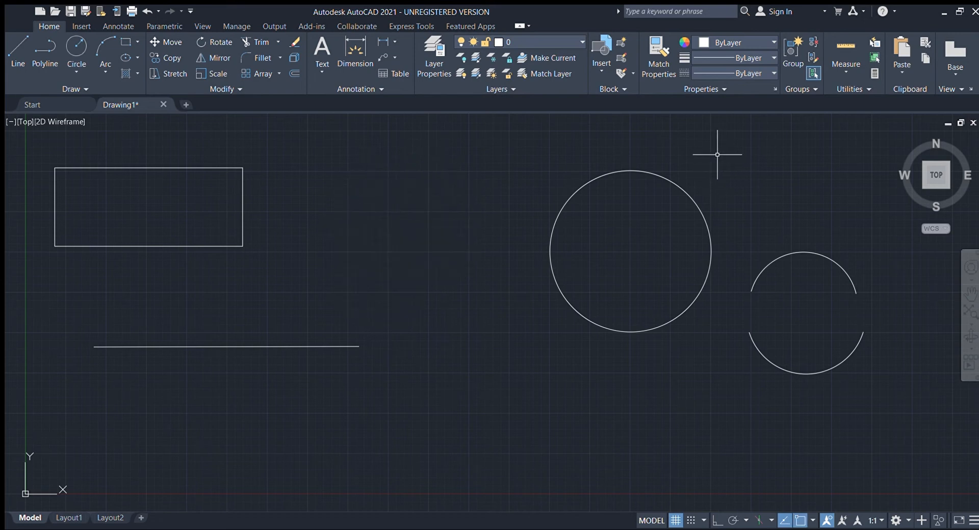
# Step: Select and delete the large circle, and undo the deletion
pyautogui.moveTo(709, 147)
pyautogui.mouseDown()
pyautogui.moveTo(750, 255)
pyautogui.moveTo(607, 372)
pyautogui.moveTo(443, 221)
pyautogui.moveTo(437, 169)
pyautogui.moveTo(517, 133)
pyautogui.moveTo(706, 141)
pyautogui.mouseUp()
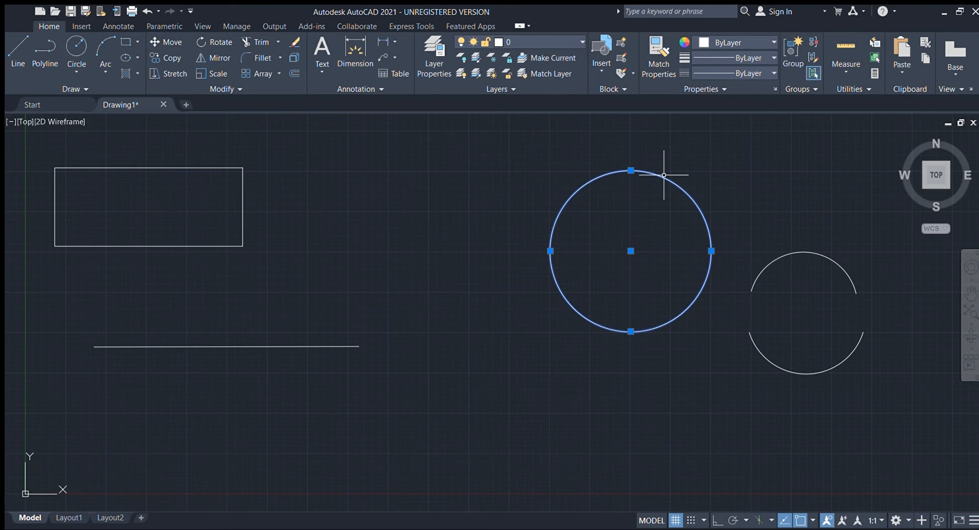
pyautogui.press('Delete')
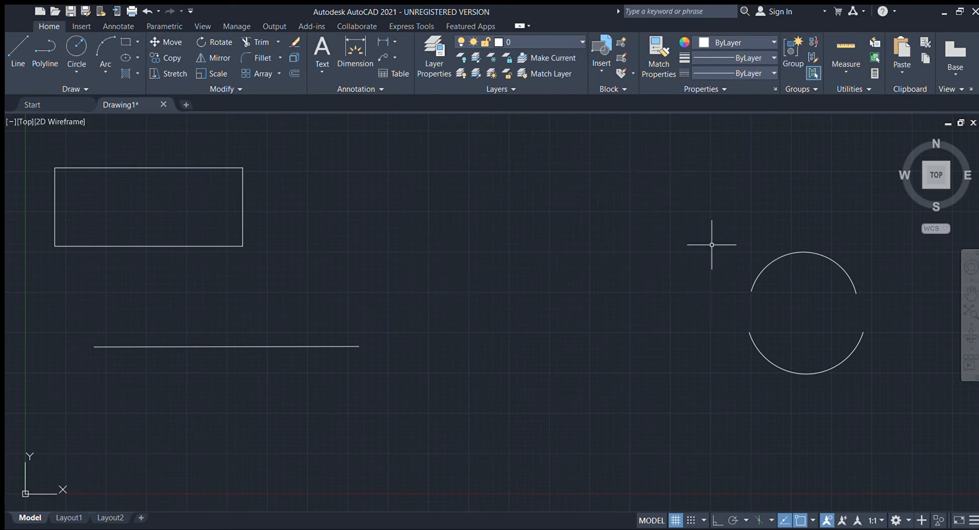
pyautogui.hotkey('ctrl', 'z')
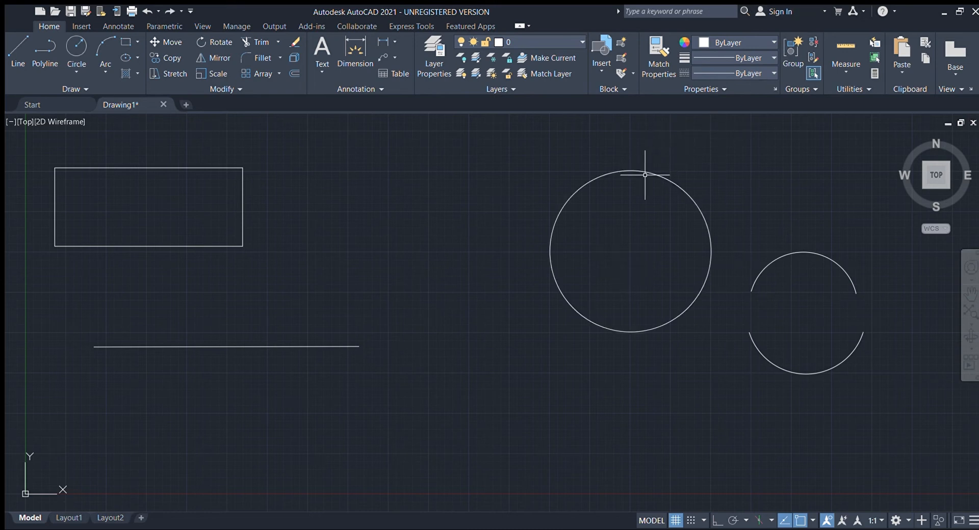
# Step: Select the large circle with a crossing lasso, delete it, and undo that deletion
pyautogui.moveTo(659, 133)
pyautogui.mouseDown()
pyautogui.moveTo(603, 133)
pyautogui.moveTo(547, 157)
pyautogui.moveTo(520, 190)
pyautogui.moveTo(515, 273)
pyautogui.moveTo(534, 322)
pyautogui.moveTo(563, 351)
pyautogui.moveTo(594, 350)
pyautogui.moveTo(666, 219)
pyautogui.moveTo(671, 142)
pyautogui.mouseUp()
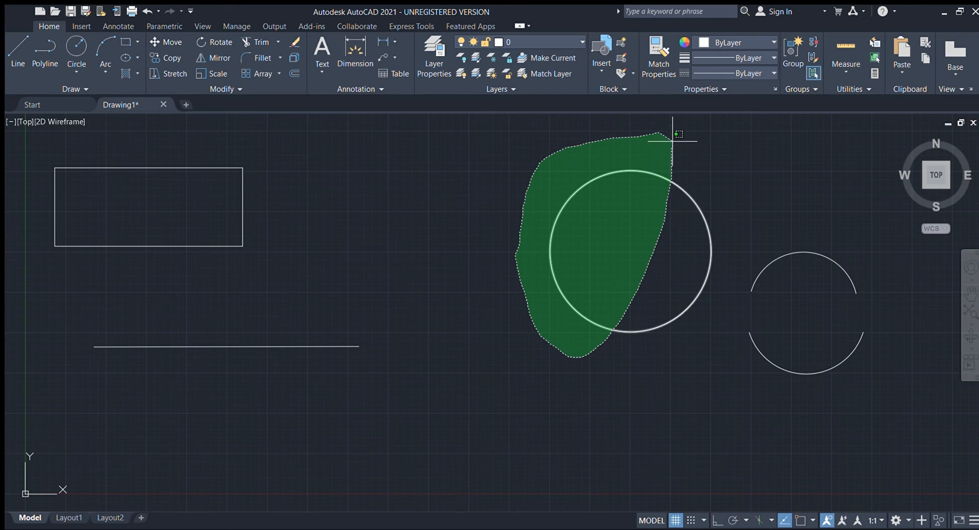
pyautogui.moveTo(672, 141); pyautogui.dragTo(677, 147)
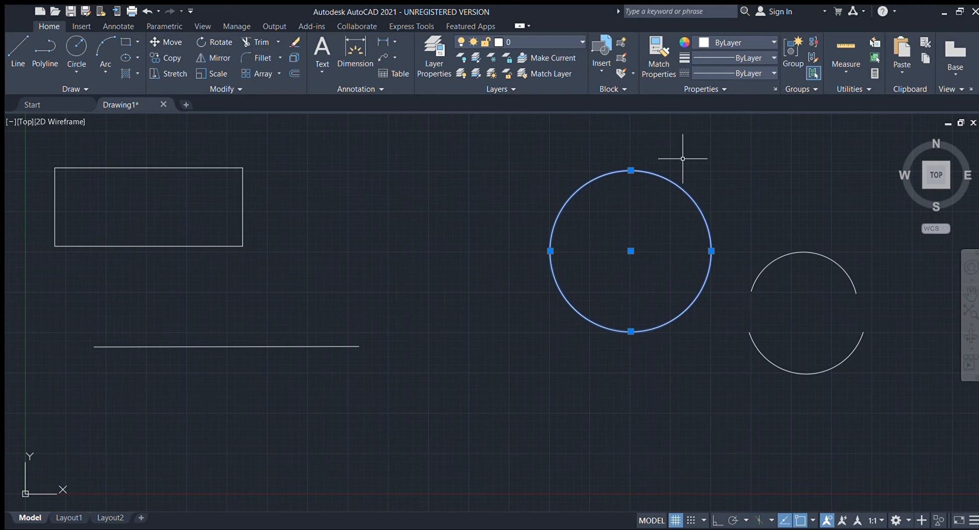
pyautogui.press('Delete')
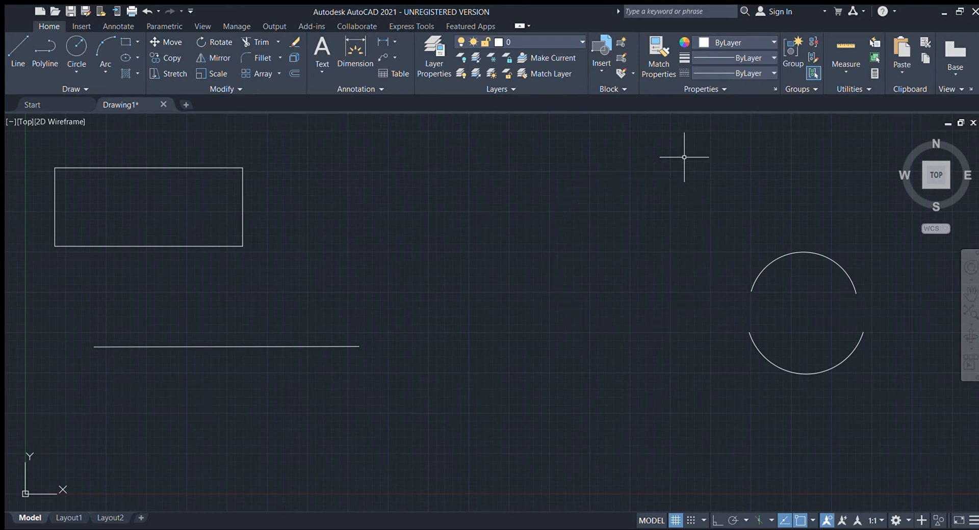
pyautogui.hotkey('ctrl', 'z')
pyautogui.moveTo(676, 152)
pyautogui.mouseDown()
pyautogui.moveTo(627, 144)
pyautogui.moveTo(693, 153)
pyautogui.moveTo(727, 193)
pyautogui.moveTo(739, 231)
pyautogui.moveTo(704, 320)
pyautogui.moveTo(572, 158)
pyautogui.mouseUp()
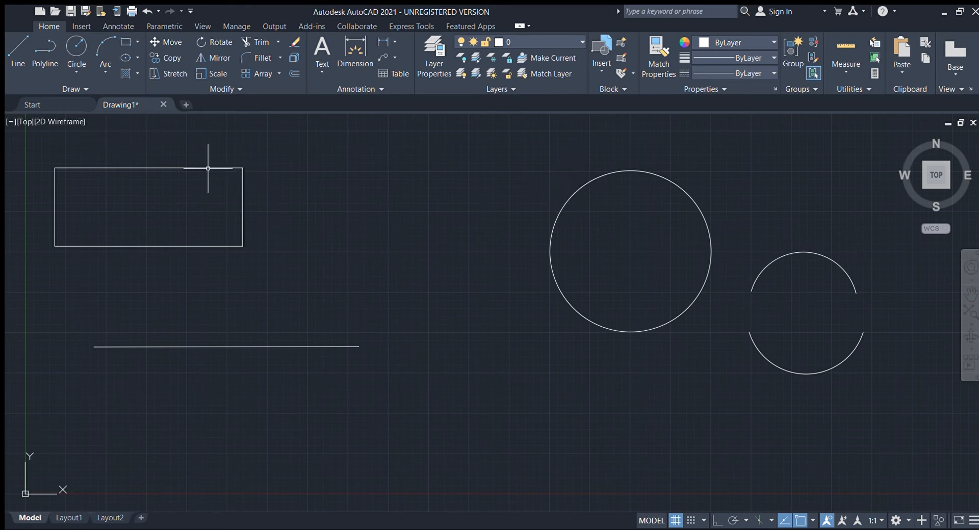
# Step: Select every object in the drawing with a crossing lasso, delete them all, and undo the deletion
pyautogui.moveTo(136, 134)
pyautogui.mouseDown()
pyautogui.moveTo(26, 182)
pyautogui.moveTo(78, 359)
pyautogui.moveTo(488, 291)
pyautogui.moveTo(748, 338)
pyautogui.moveTo(778, 199)
pyautogui.mouseUp()
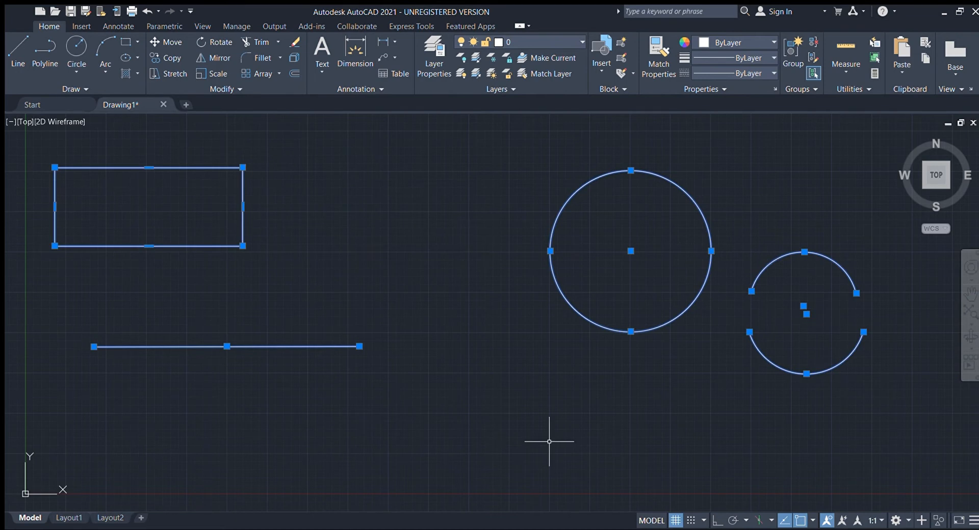
pyautogui.press('Delete')
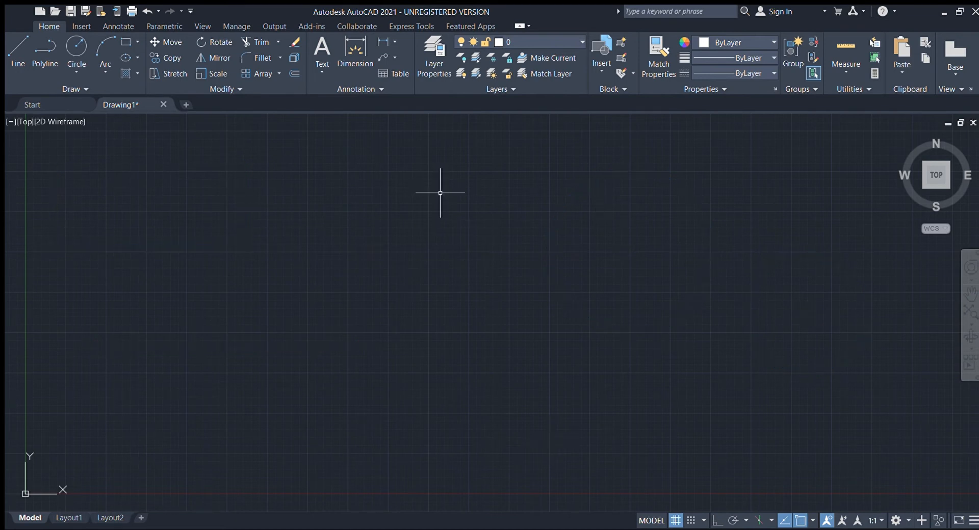
pyautogui.hotkey('ctrl', 'z')
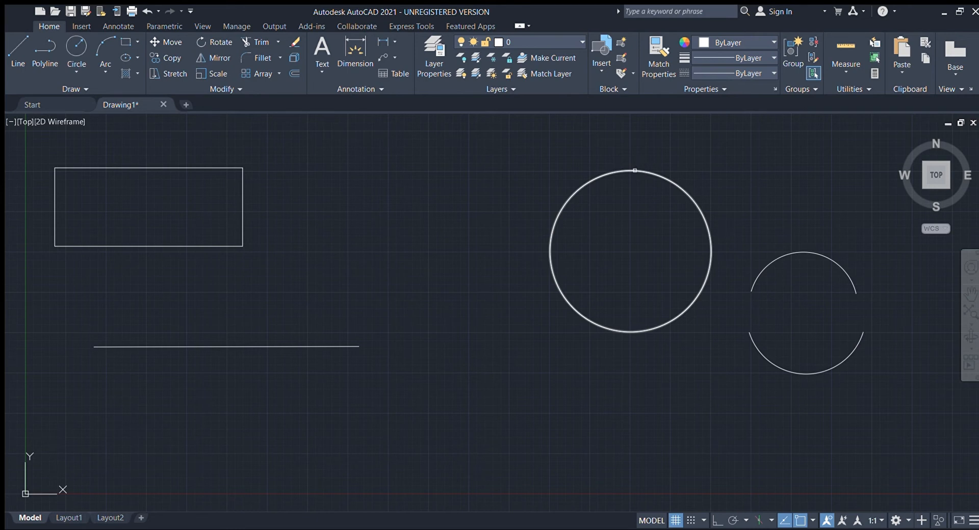
# Step: Move the large circle by its centre leftward into the gap between the rectangle and the two arcs
pyautogui.click(635, 170)
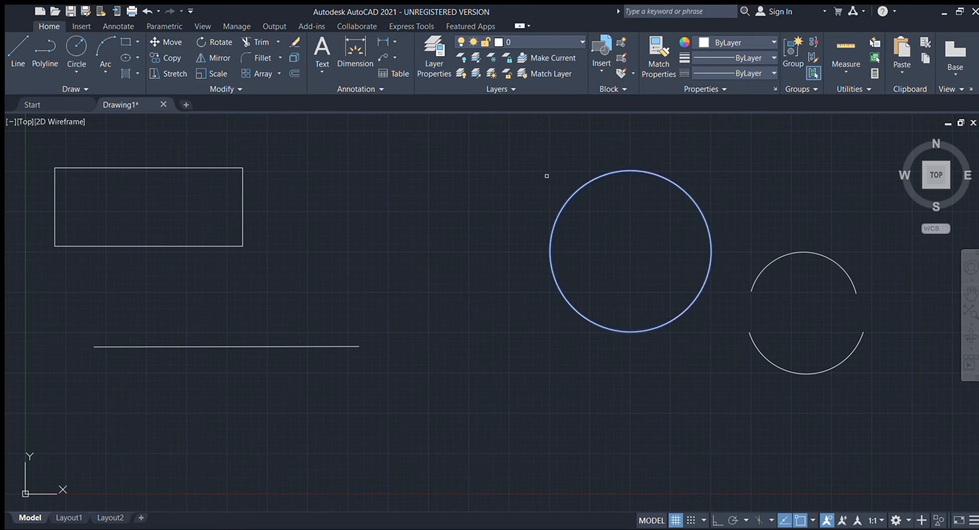
pyautogui.click(631, 251)
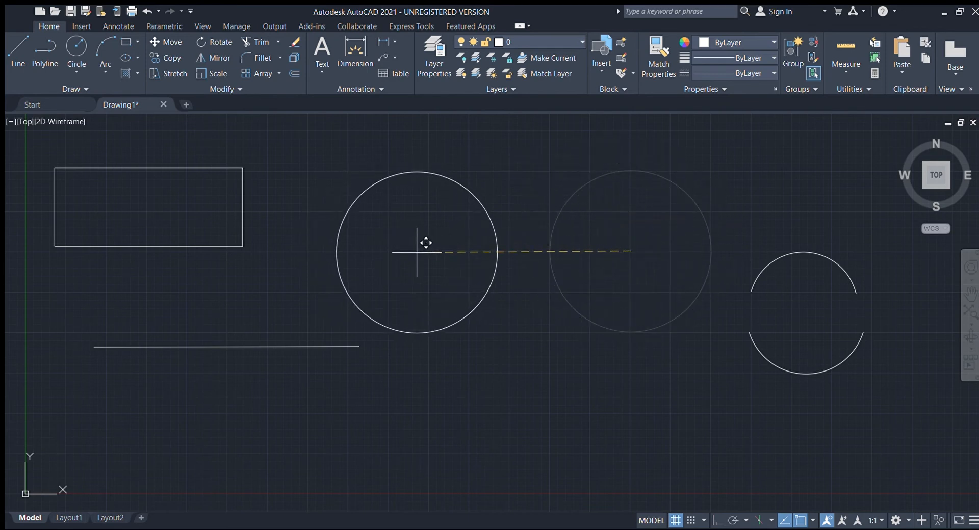
pyautogui.click(417, 253)
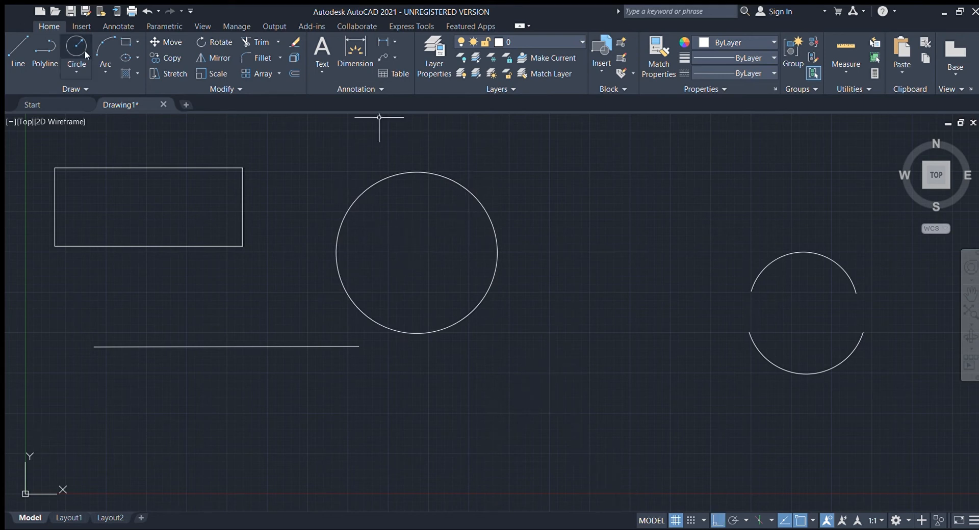
pyautogui.click(160, 42)
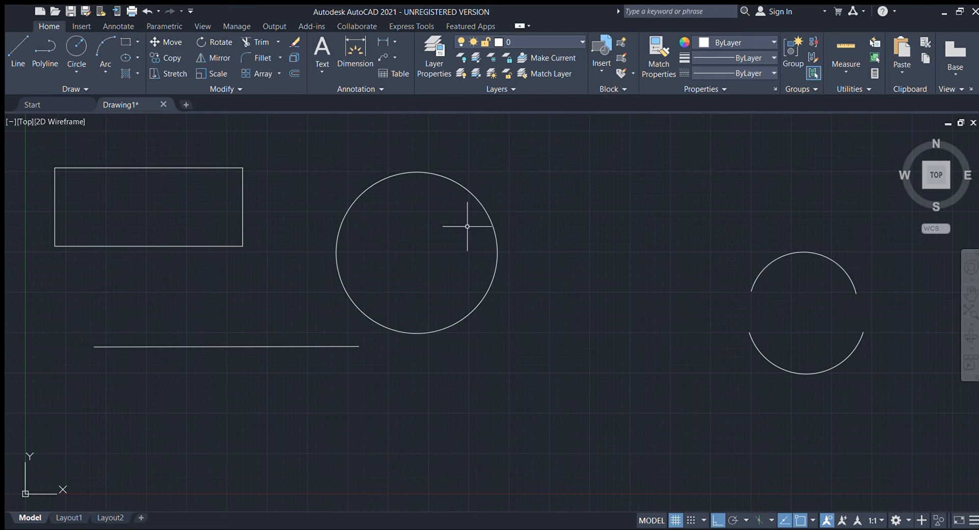
pyautogui.click(461, 189)
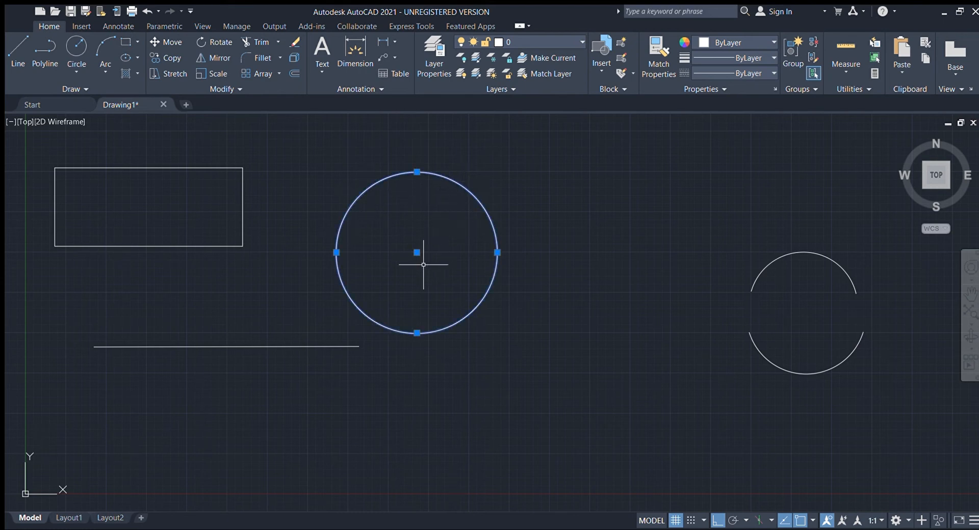
pyautogui.click(509, 226)
pyautogui.click(448, 179)
pyautogui.click(559, 160)
pyautogui.click(479, 163)
pyautogui.press('Escape')
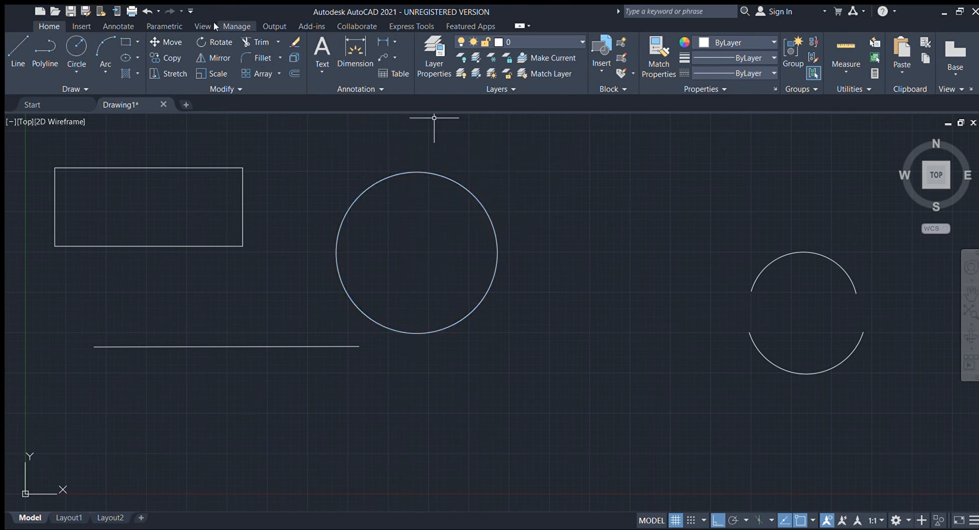
pyautogui.click(168, 42)
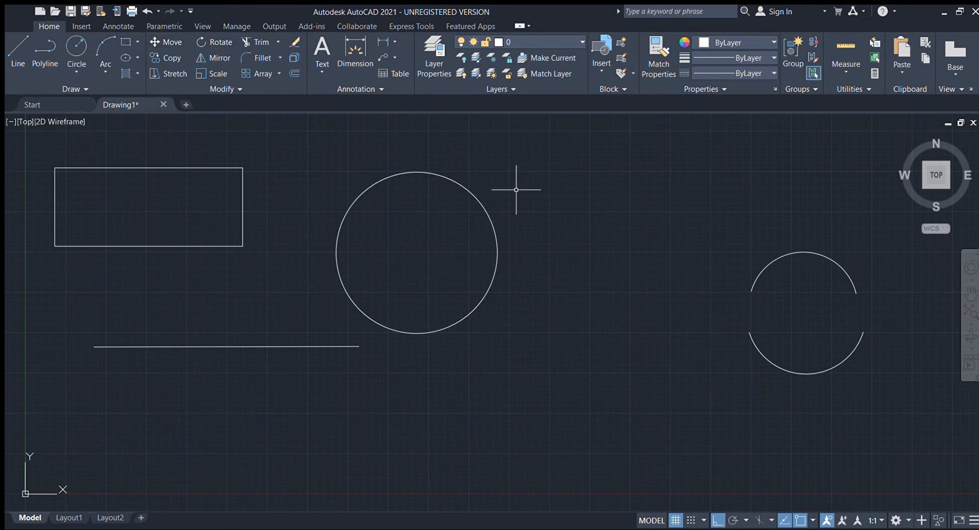
pyautogui.click(456, 181)
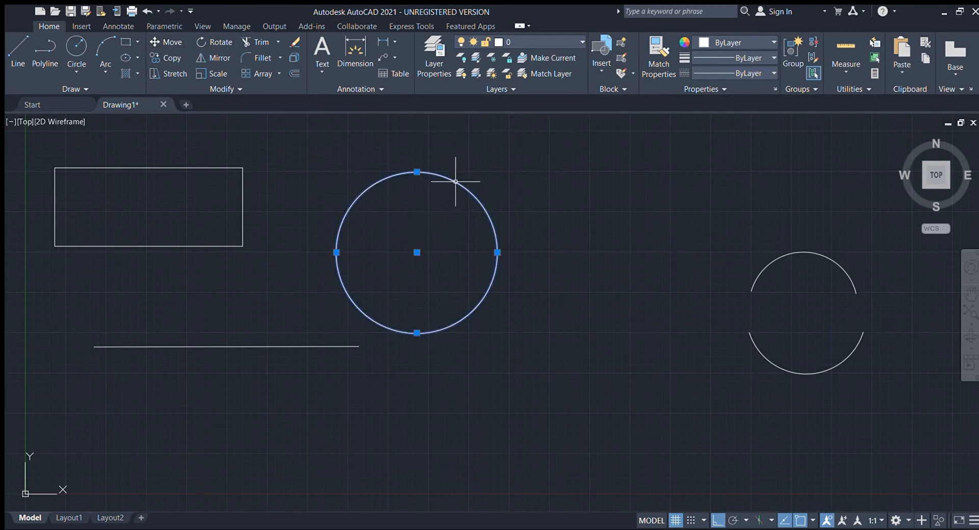
pyautogui.press('Escape')
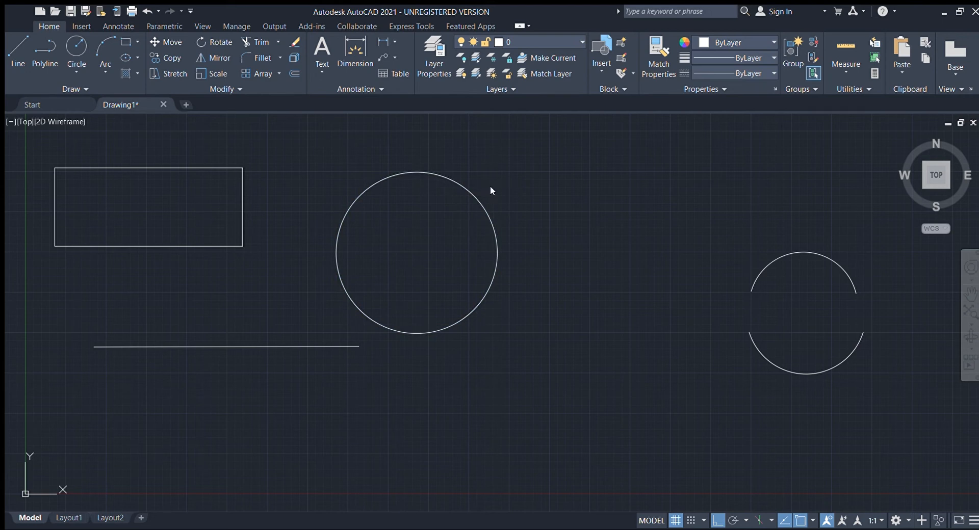
pyautogui.click(507, 166)
# Step: Move the large circle horizontally toward the two arcs with Ortho on, and clear the selection
pyautogui.click(165, 43)
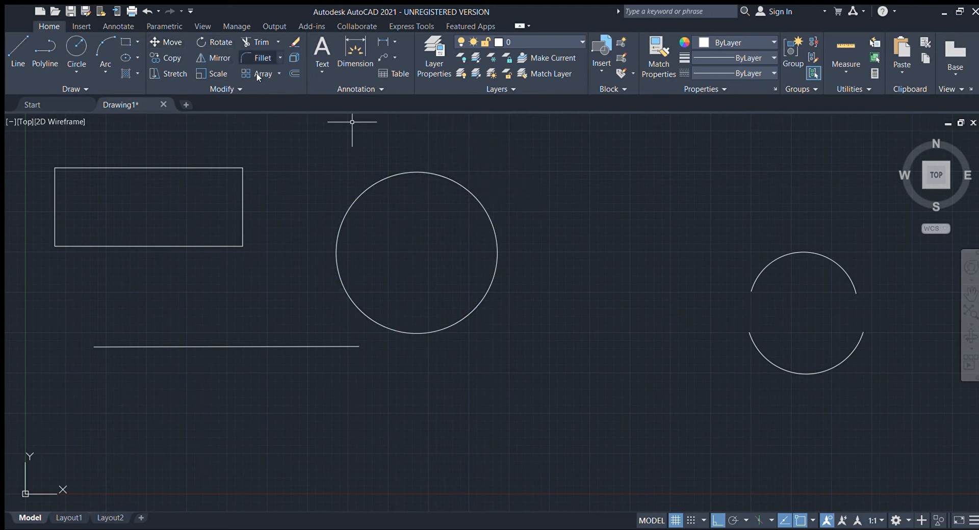
pyautogui.click(440, 174)
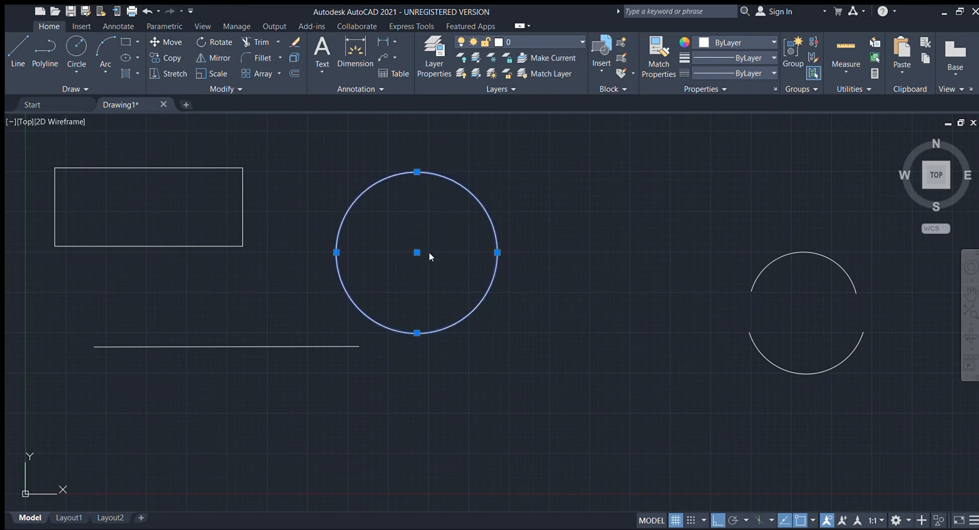
pyautogui.press('Return')
pyautogui.click(500, 240)
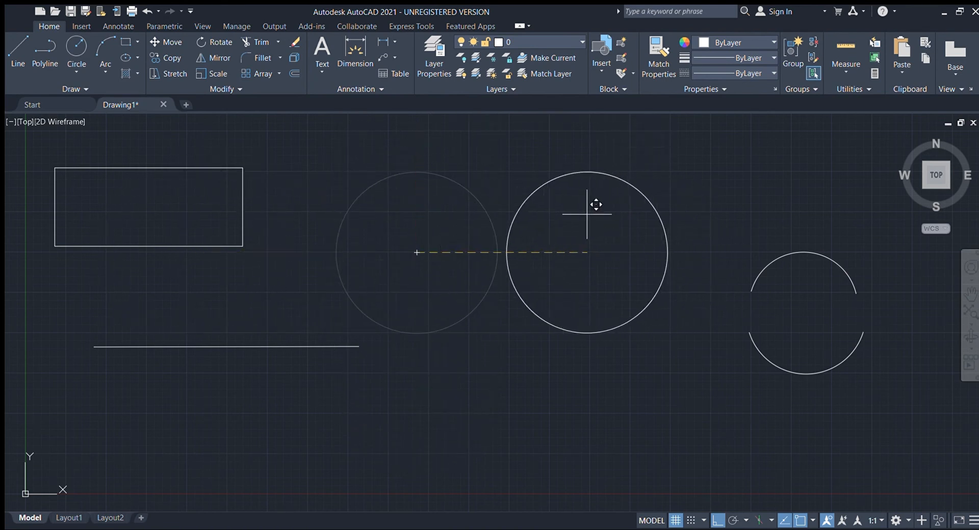
pyautogui.click(587, 211)
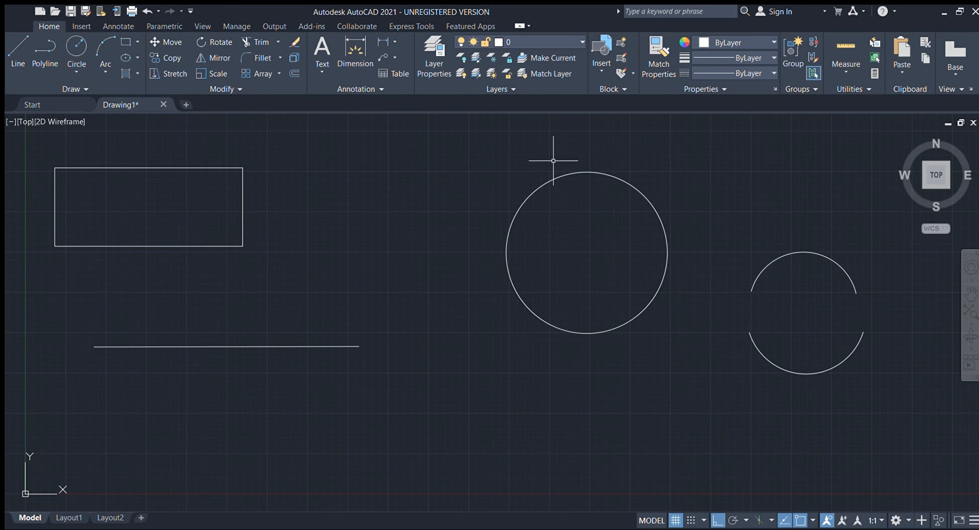
pyautogui.click(584, 172)
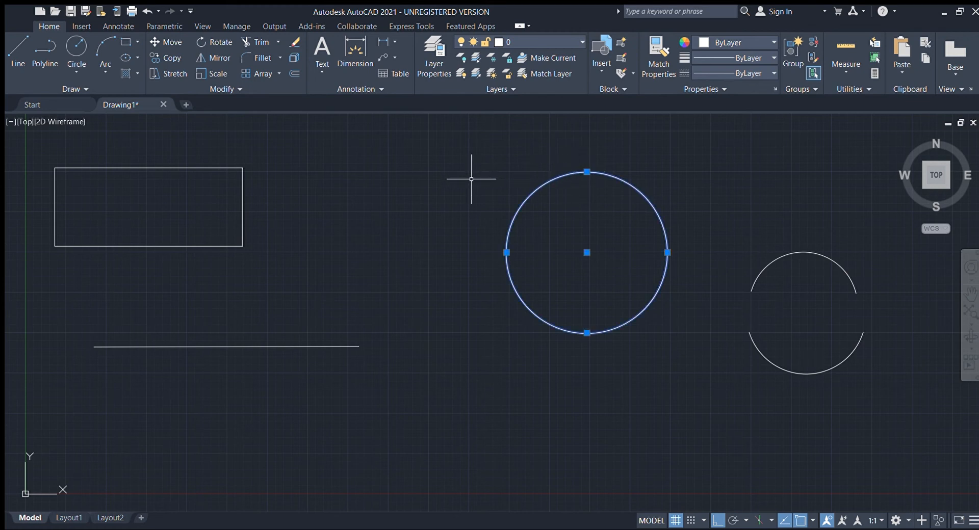
pyautogui.press('Escape')
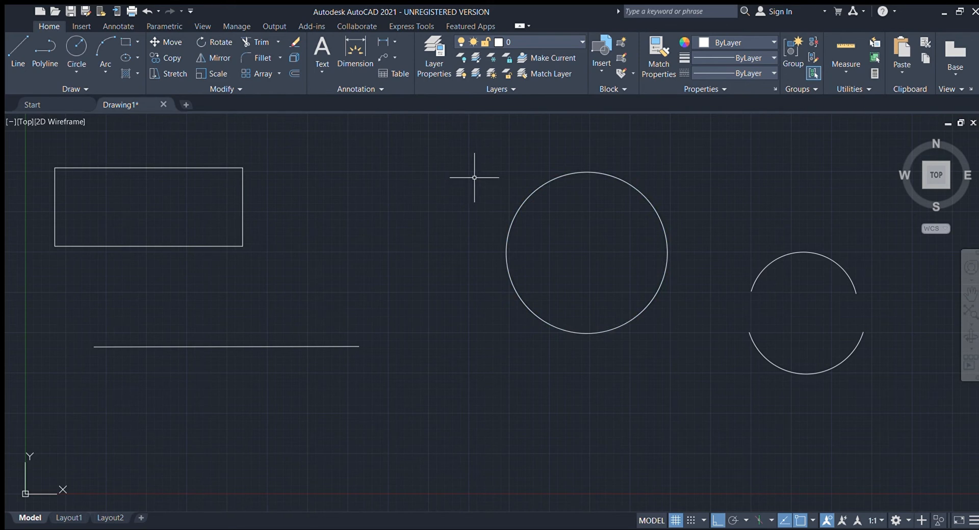
# Step: Copy the large circle from its centre with Ortho on, placing one copy directly to its left and one directly below it
pyautogui.click(165, 58)
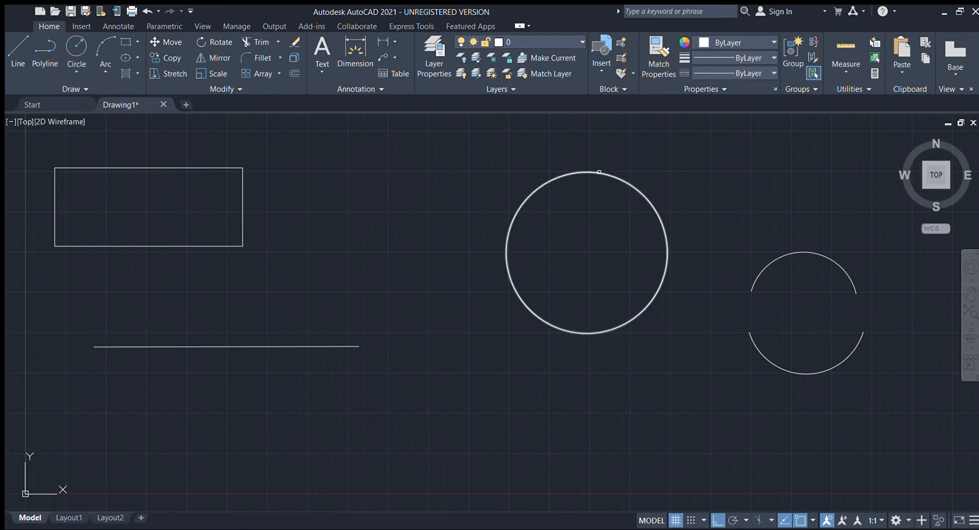
pyautogui.click(598, 172)
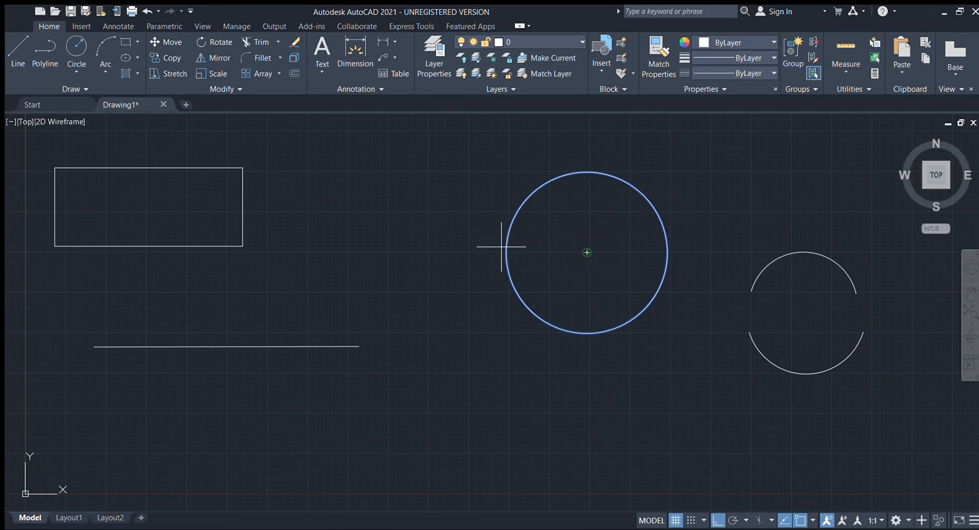
pyautogui.click(587, 252)
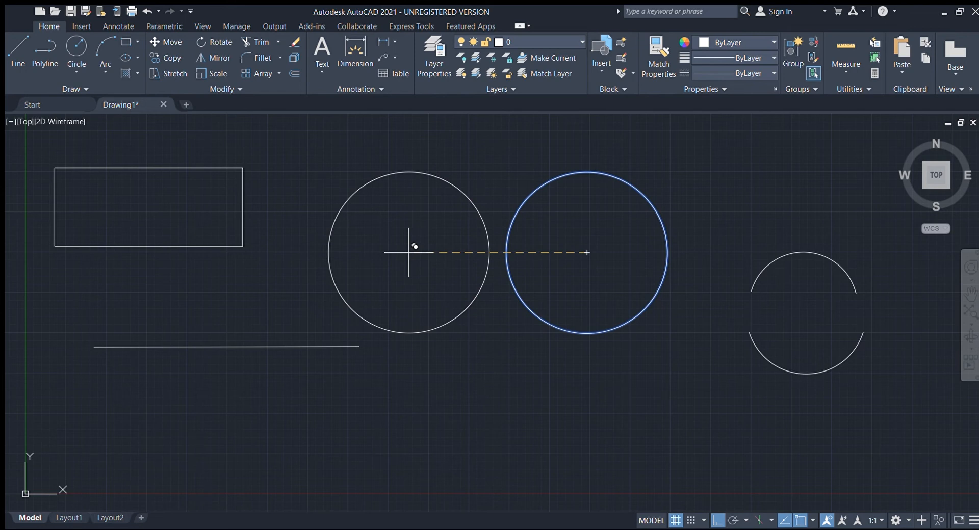
pyautogui.click(415, 246)
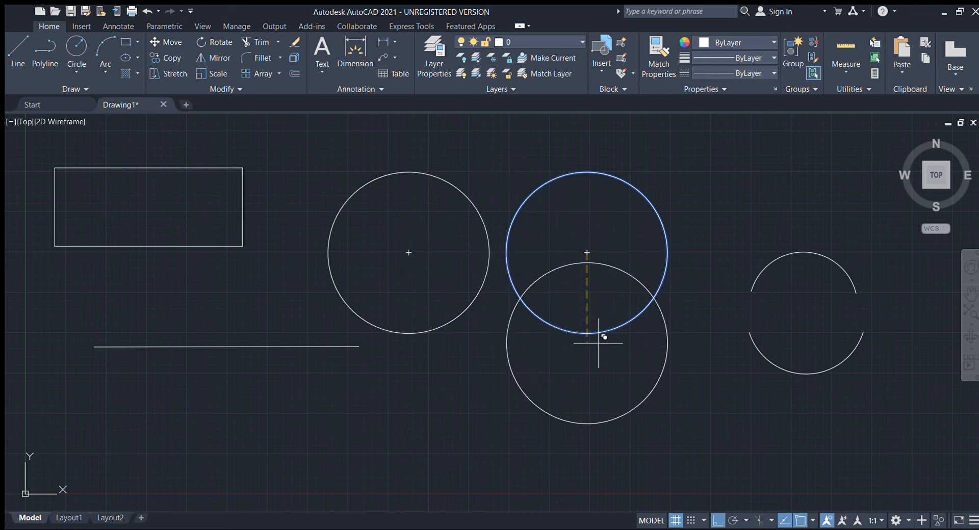
pyautogui.click(604, 433)
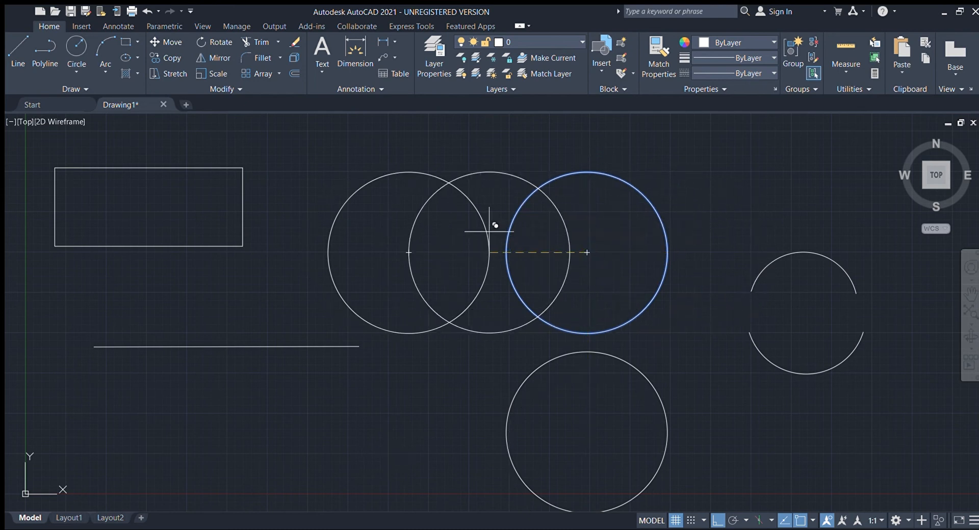
pyautogui.press('Escape')
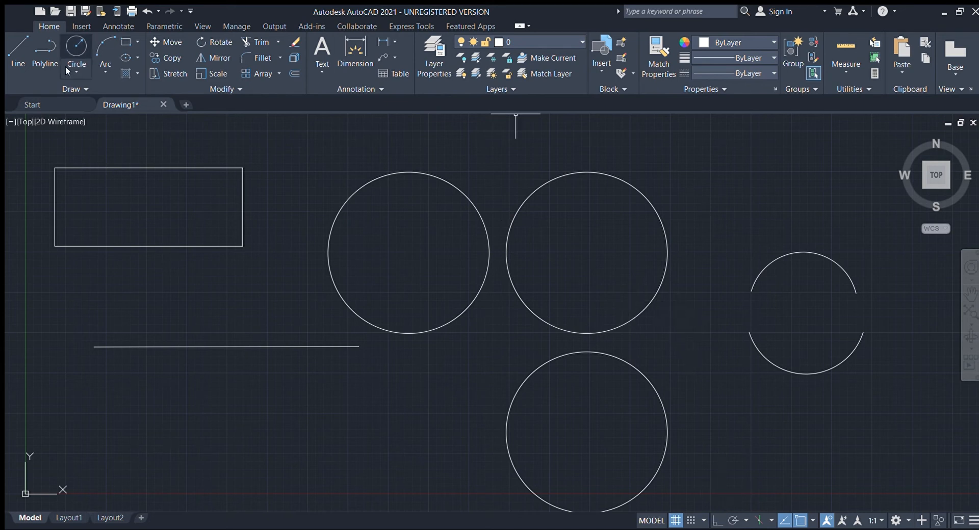
# Step: Move the circle nearest the rectangle diagonally to above the two arcs with Ortho off, and undo the move
pyautogui.click(168, 43)
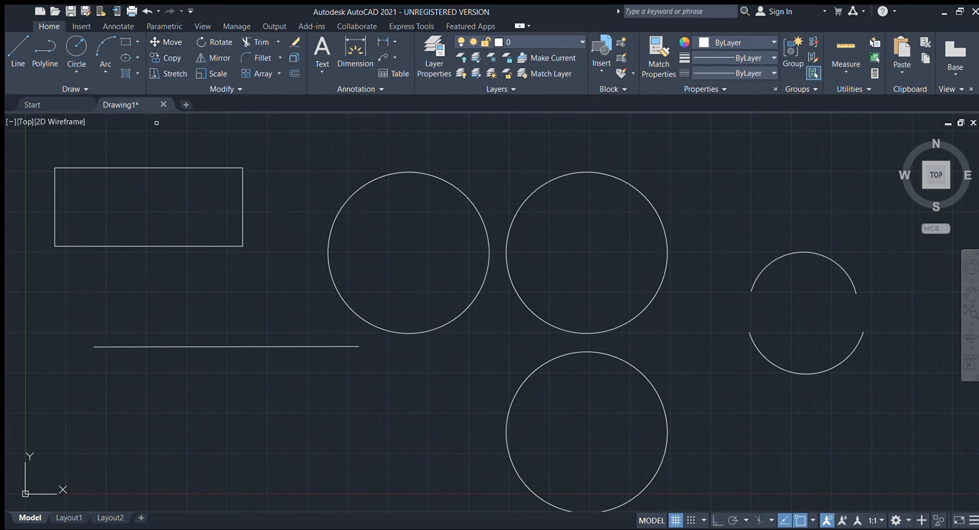
pyautogui.click(406, 173)
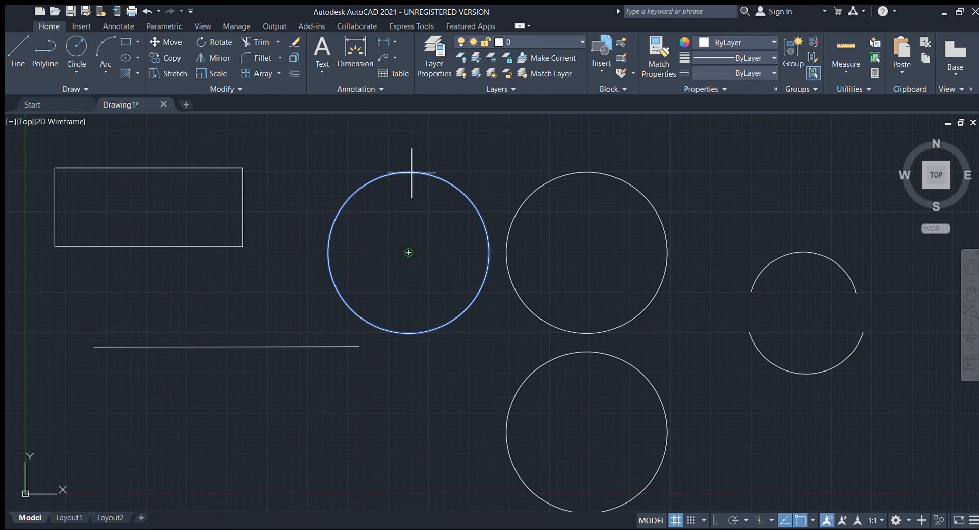
pyautogui.click(412, 248)
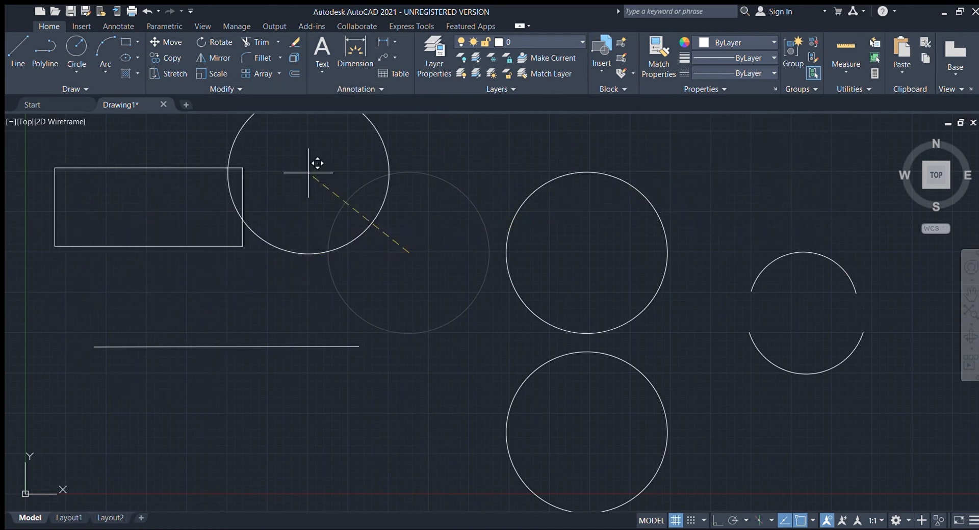
pyautogui.click(743, 175)
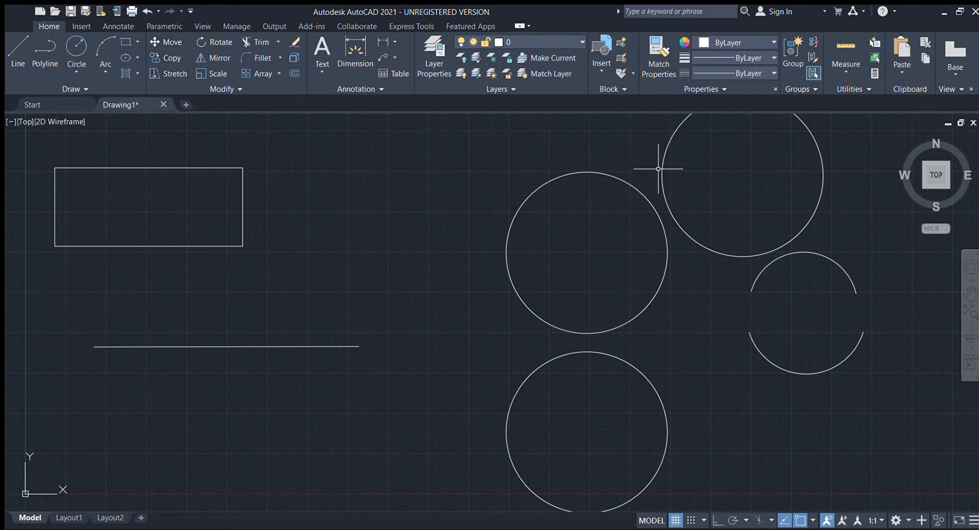
pyautogui.hotkey('ctrl', 'z')
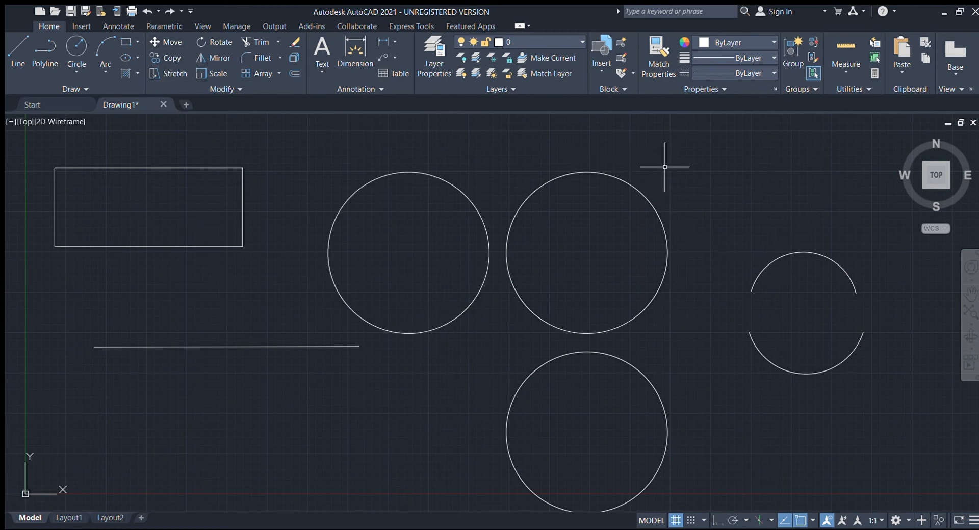
# Step: Copy the circle nearest the rectangle from its centre, placing one copy above the two arcs and one below the horizontal line's left end
pyautogui.click(163, 55)
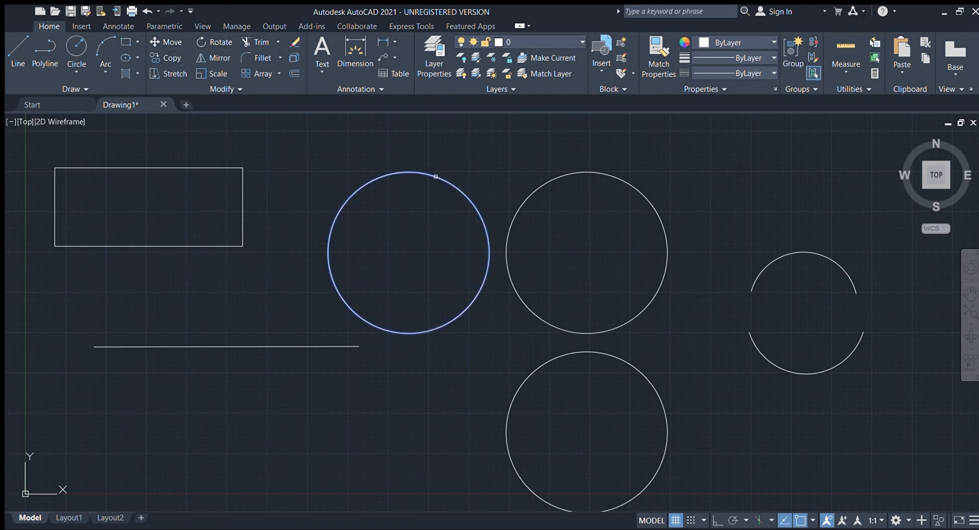
pyautogui.click(408, 253)
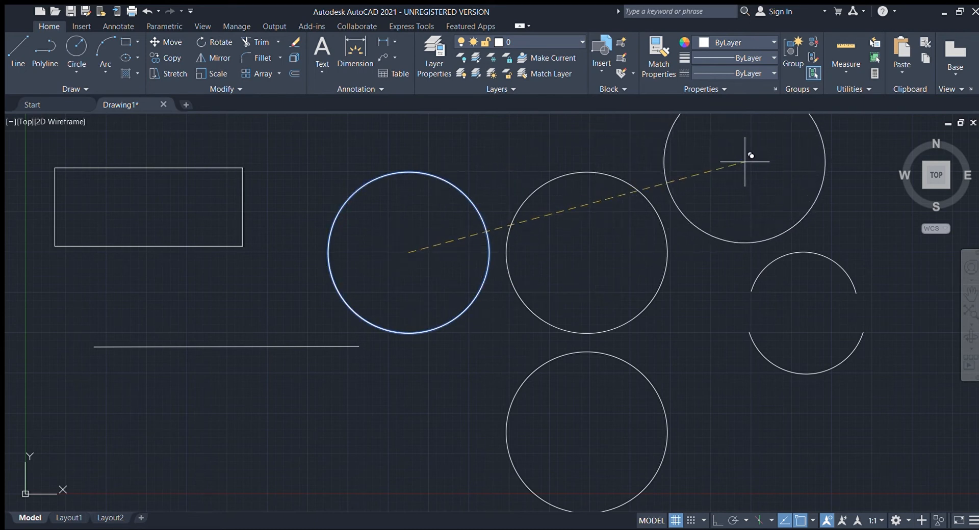
pyautogui.click(745, 163)
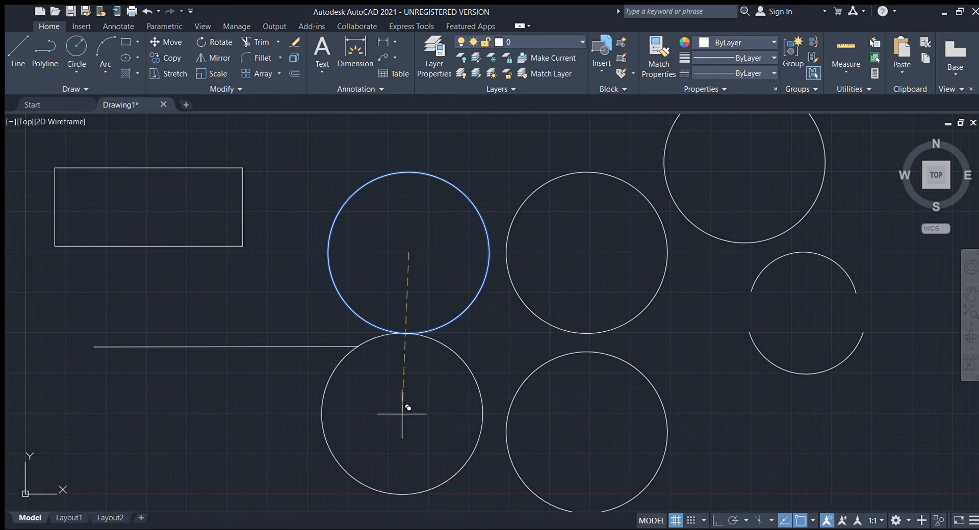
pyautogui.click(96, 437)
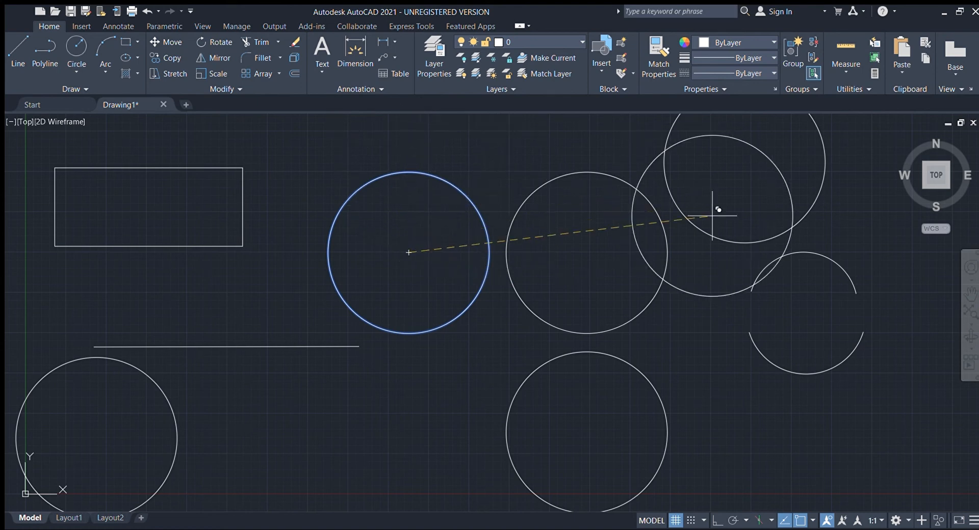
pyautogui.press('Escape')
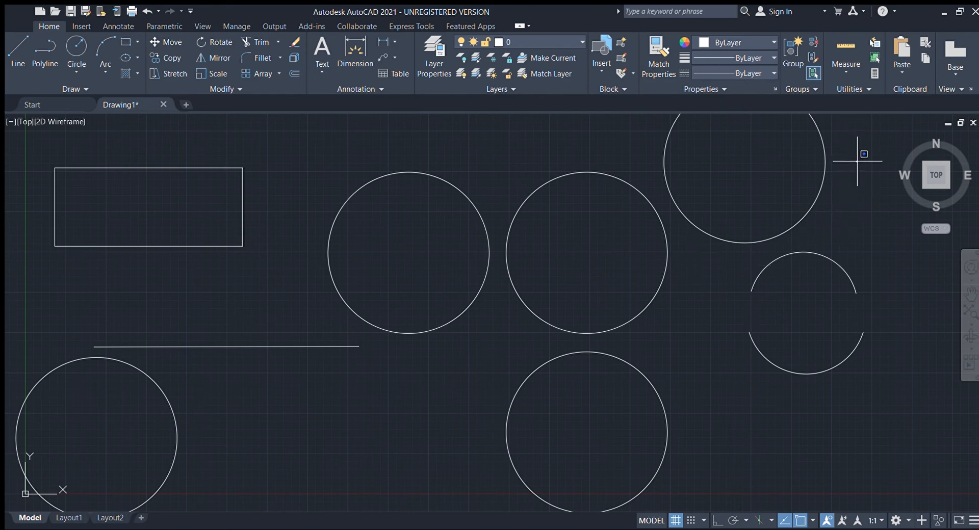
# Step: Delete the line and the four circles between the rectangle and arcs, and move the remaining circle between the rectangle and arcs
pyautogui.moveTo(857, 160)
pyautogui.mouseDown()
pyautogui.moveTo(404, 265)
pyautogui.moveTo(551, 406)
pyautogui.mouseUp()
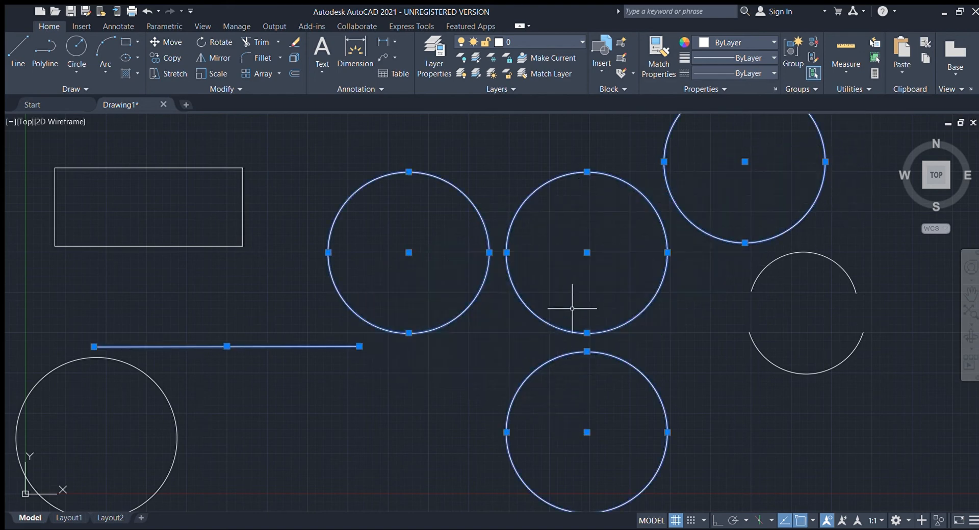
pyautogui.press('Delete')
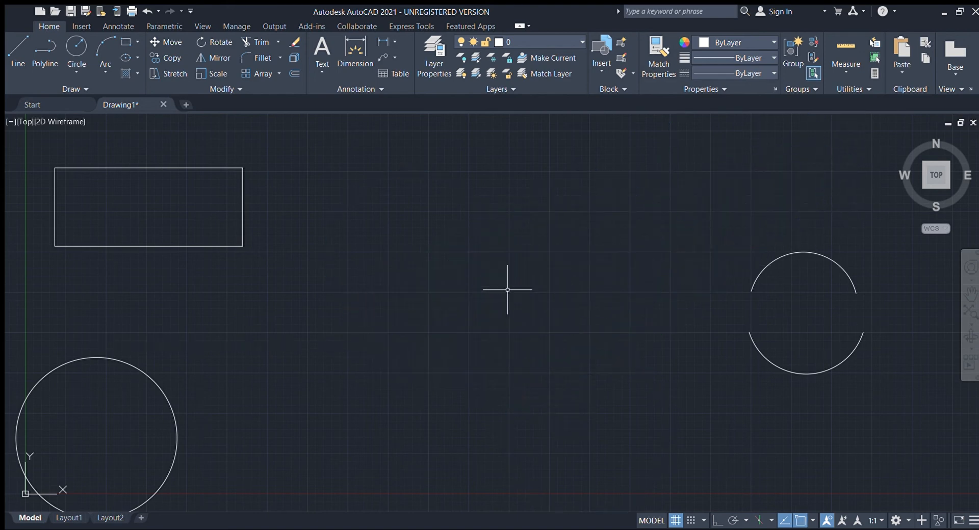
pyautogui.click(148, 375)
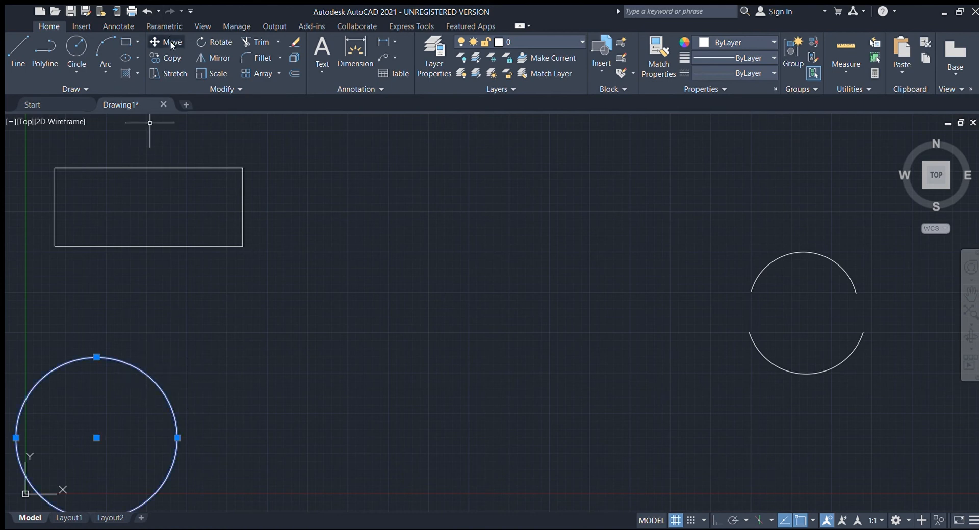
pyautogui.press('Escape')
pyautogui.click(96, 438)
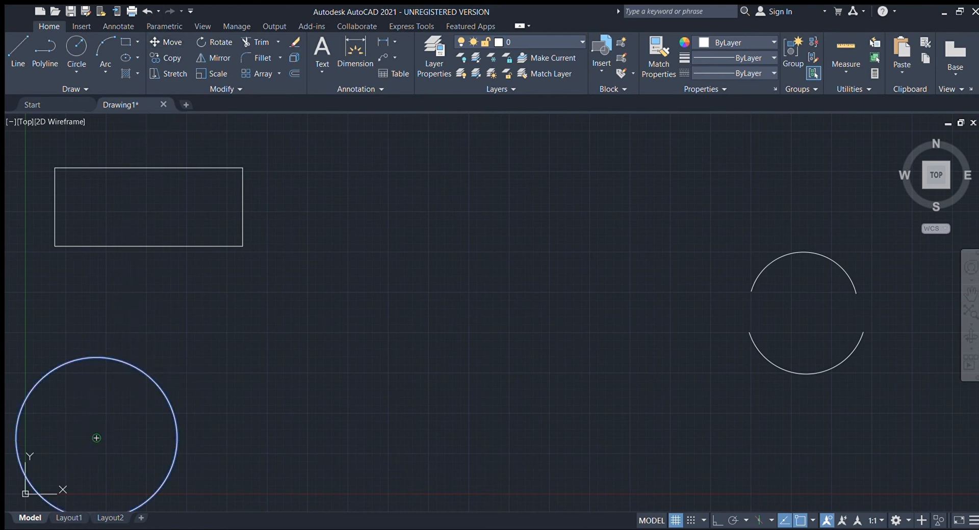
pyautogui.click(485, 262)
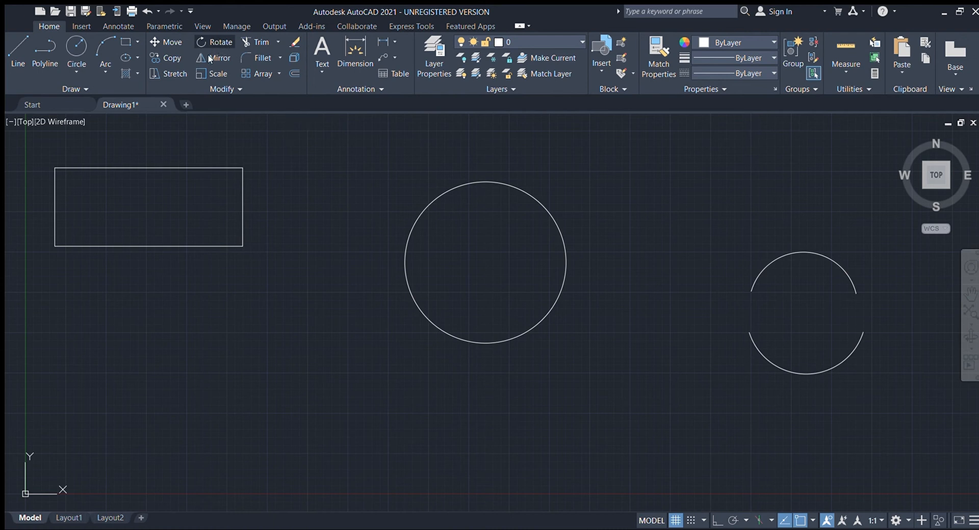
pyautogui.click(219, 43)
pyautogui.click(500, 183)
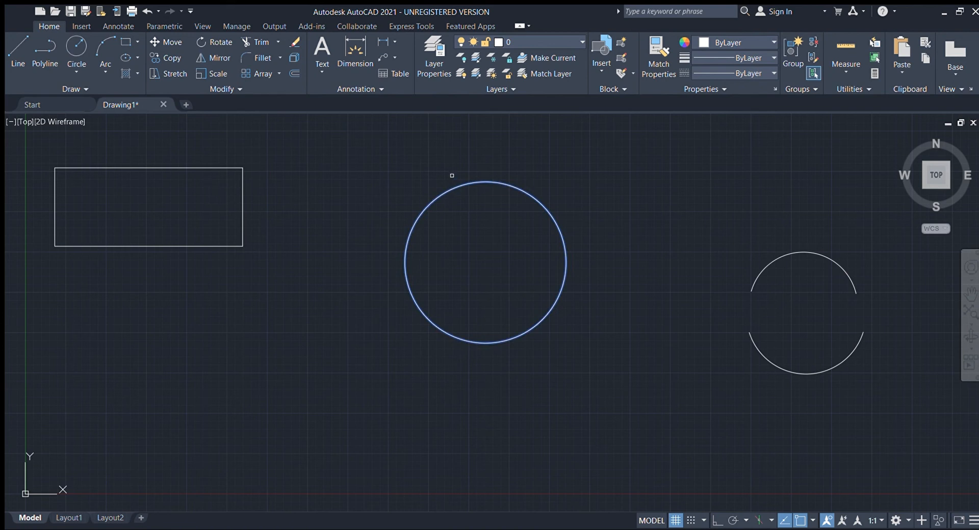
pyautogui.press('Escape')
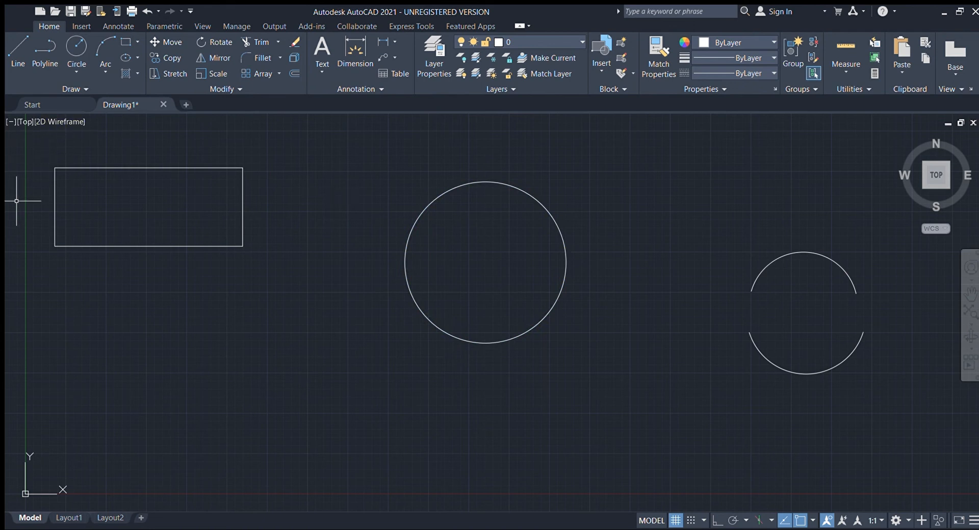
# Step: Delete the circle, and move the rectangle by its upper-left corner to the point where its lower-right corner lies
pyautogui.click(448, 193)
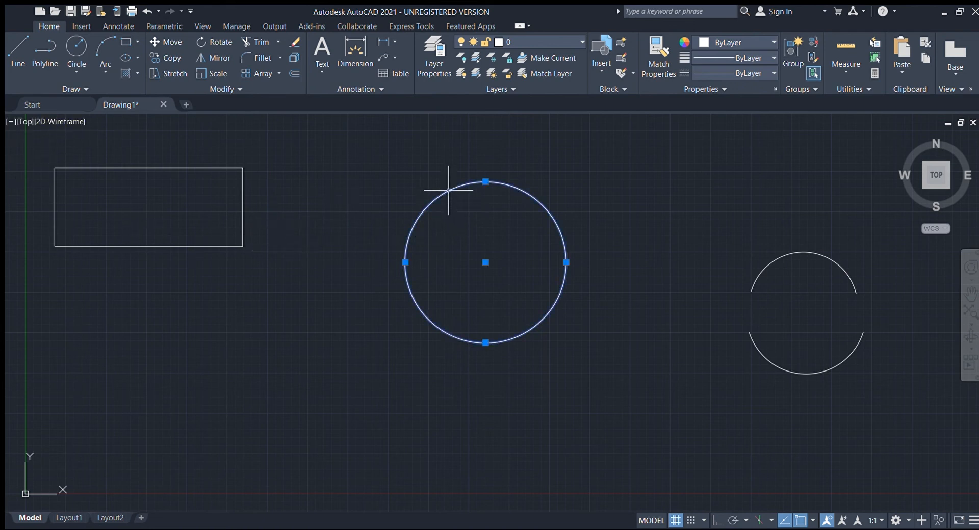
pyautogui.press('Delete')
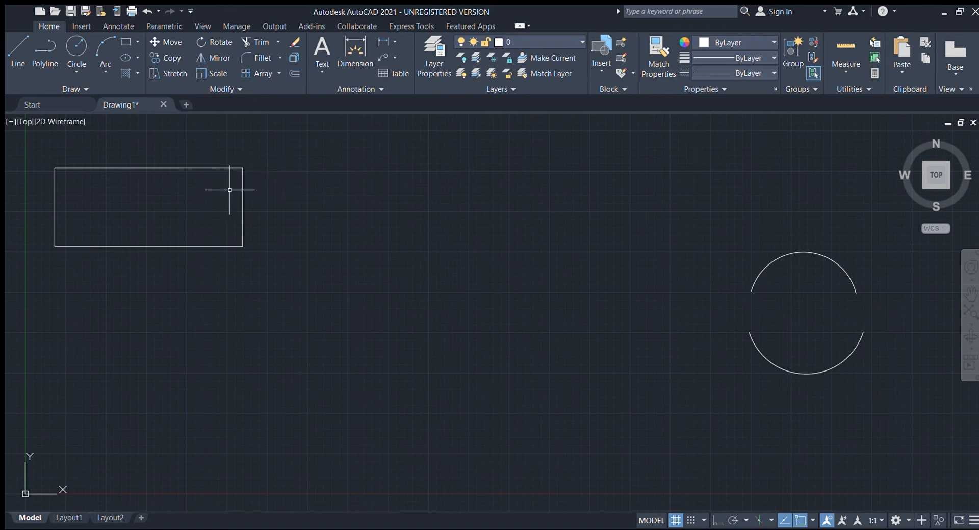
pyautogui.click(190, 166)
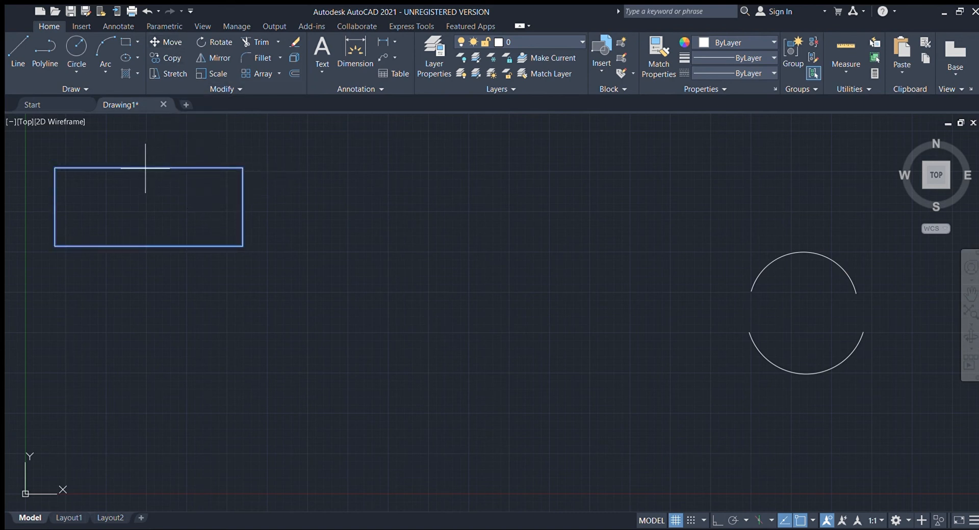
pyautogui.click(54, 168)
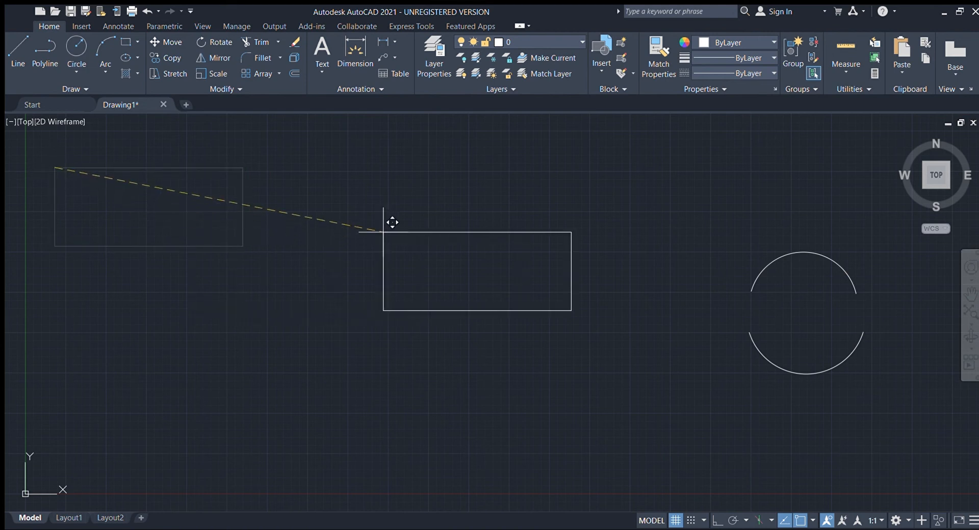
pyautogui.click(242, 247)
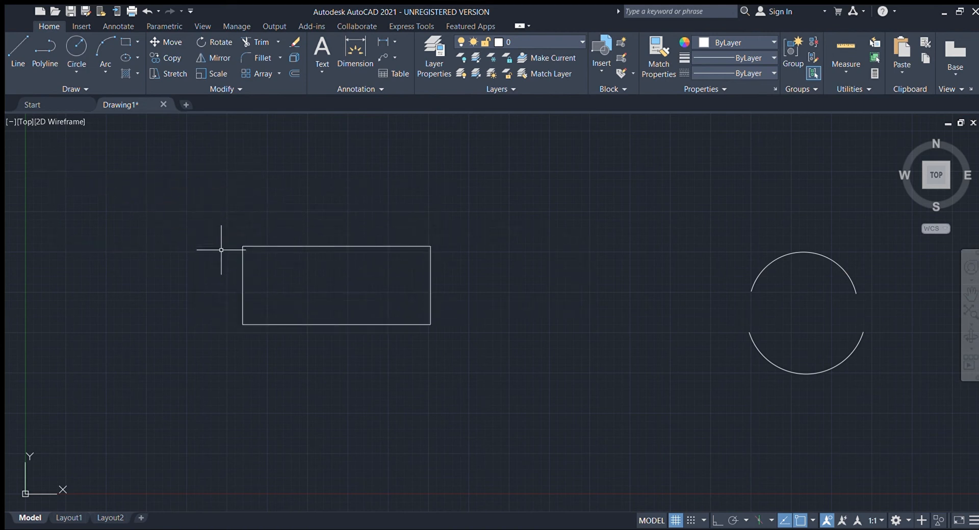
# Step: Rotate the rectangle freely counterclockwise about its upper-left corner with Ortho off, and undo the rotation
pyautogui.click(212, 42)
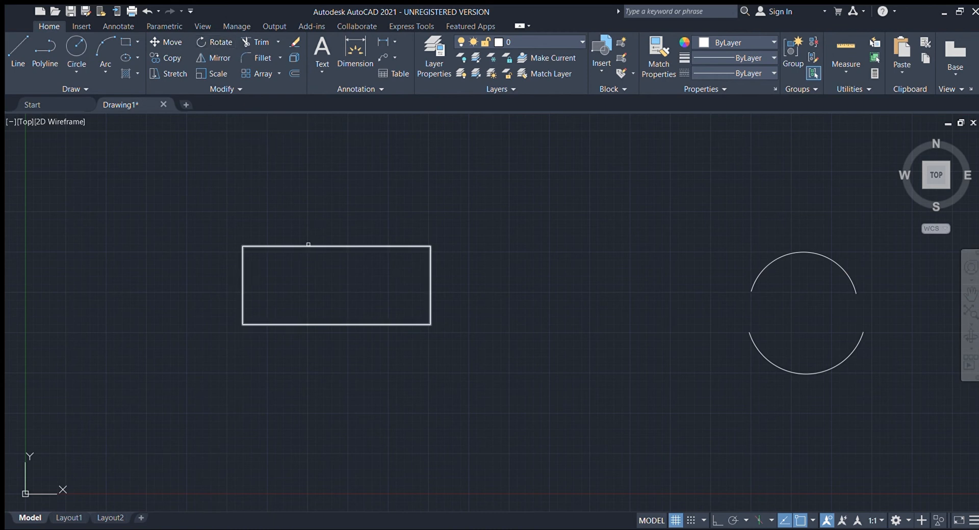
pyautogui.click(306, 245)
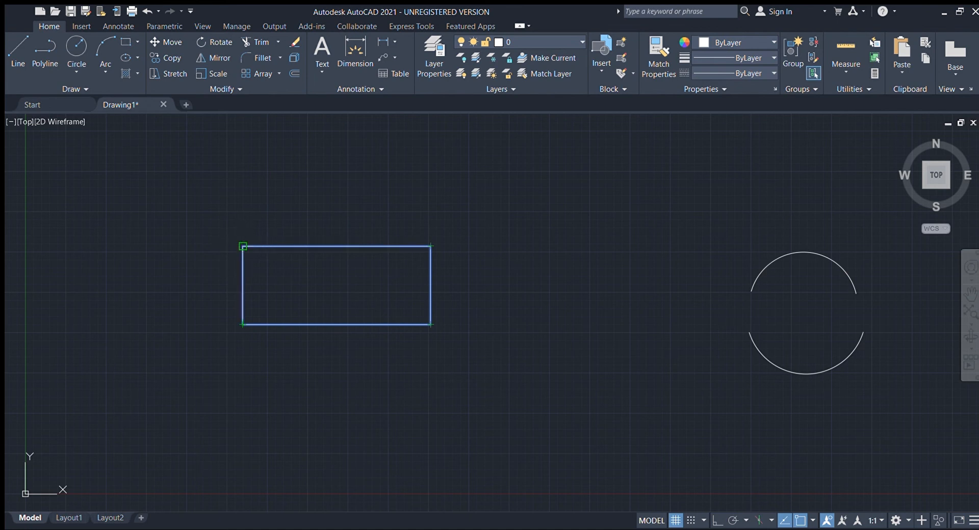
pyautogui.click(244, 246)
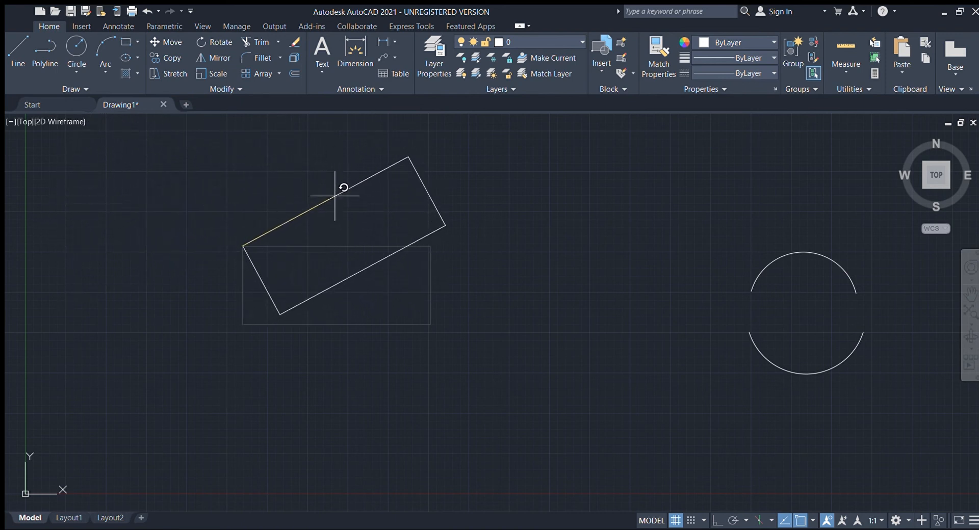
pyautogui.click(328, 166)
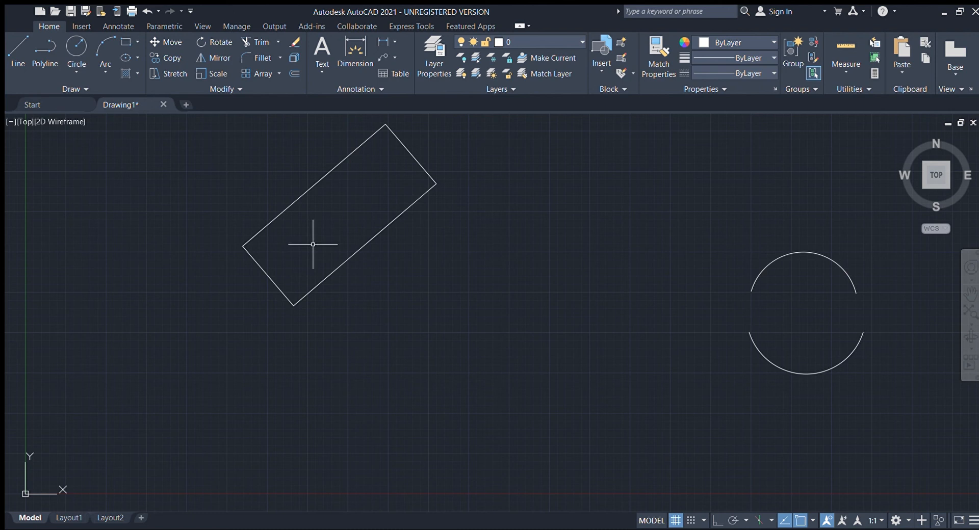
pyautogui.hotkey('ctrl', 'z')
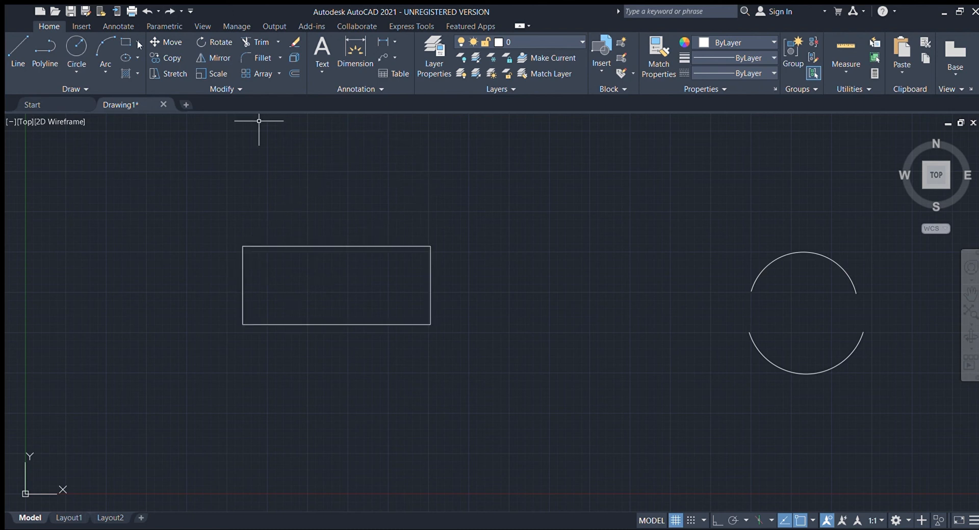
# Step: Turn Ortho on and rotate the rectangle 180 degrees about its upper-left corner
pyautogui.click(717, 522)
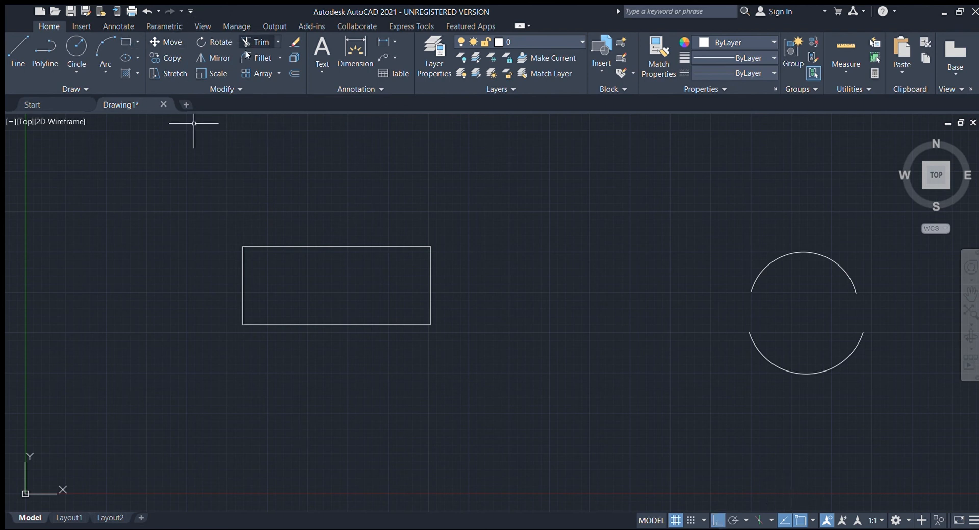
pyautogui.click(214, 42)
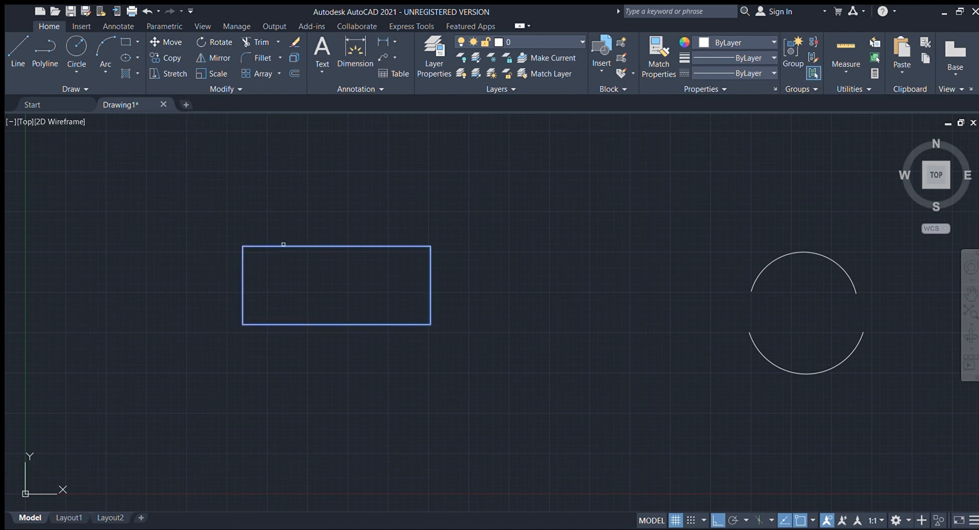
pyautogui.click(283, 246)
pyautogui.press('Return')
pyautogui.click(243, 246)
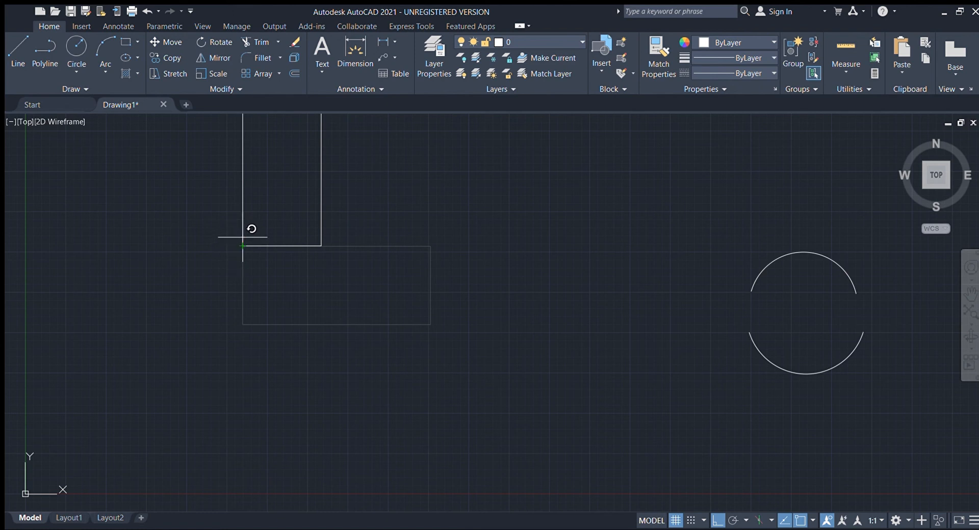
pyautogui.click(202, 245)
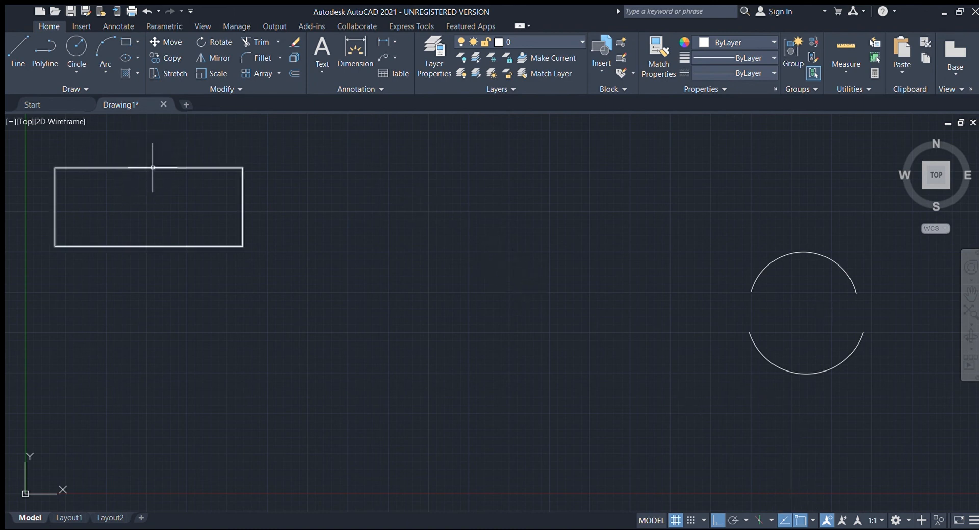
# Step: Rotate the rectangle 90 degrees counterclockwise about the midpoint of its right edge, so it stands upright
pyautogui.click(196, 168)
pyautogui.click(296, 212)
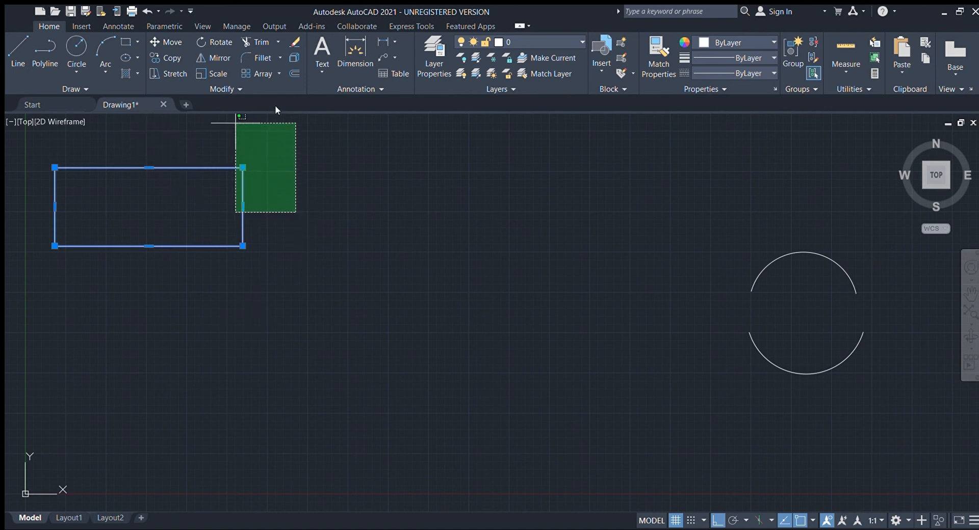
pyautogui.click(348, 140)
pyautogui.click(214, 44)
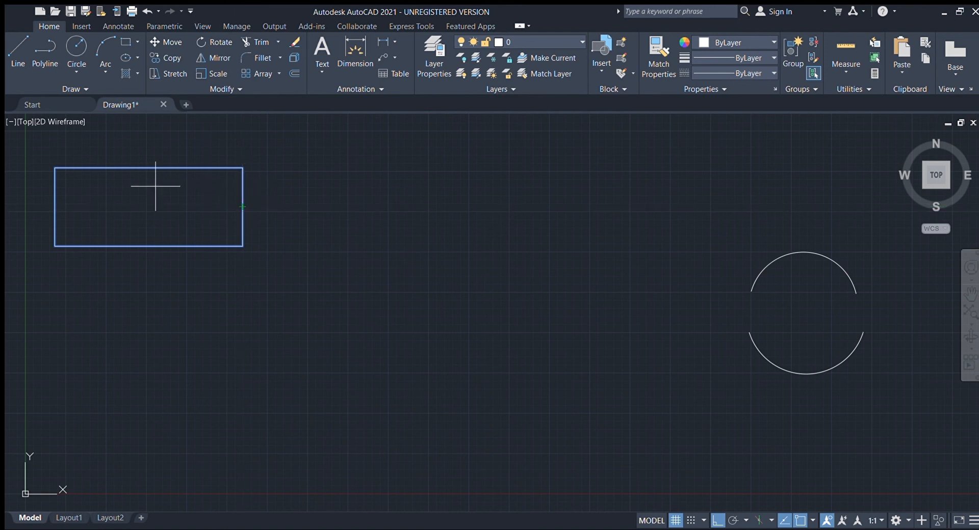
pyautogui.click(243, 207)
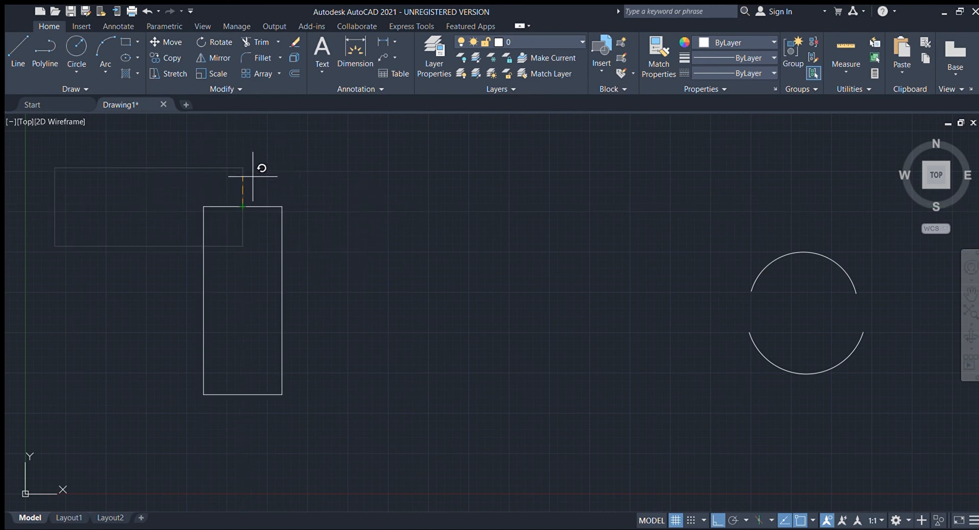
pyautogui.click(234, 177)
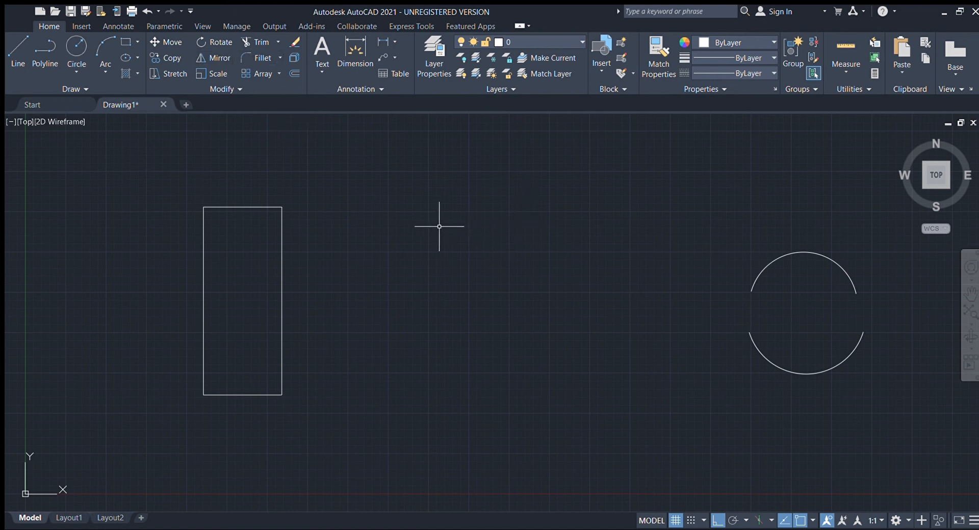
# Step: Mirror the upright rectangle across its right edge while keeping the original, and undo the mirror
pyautogui.click(213, 59)
pyautogui.click(248, 206)
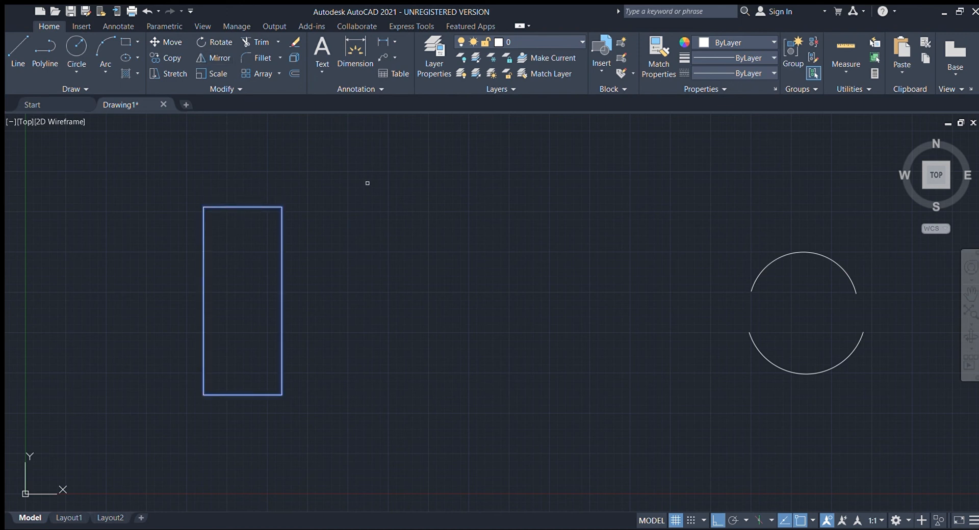
pyautogui.press('Return')
pyautogui.click(282, 206)
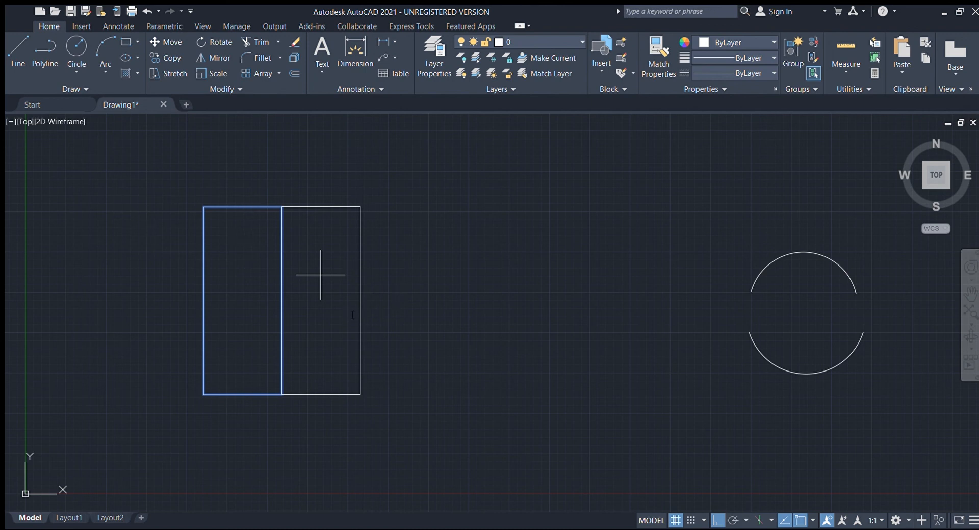
pyautogui.press('Escape')
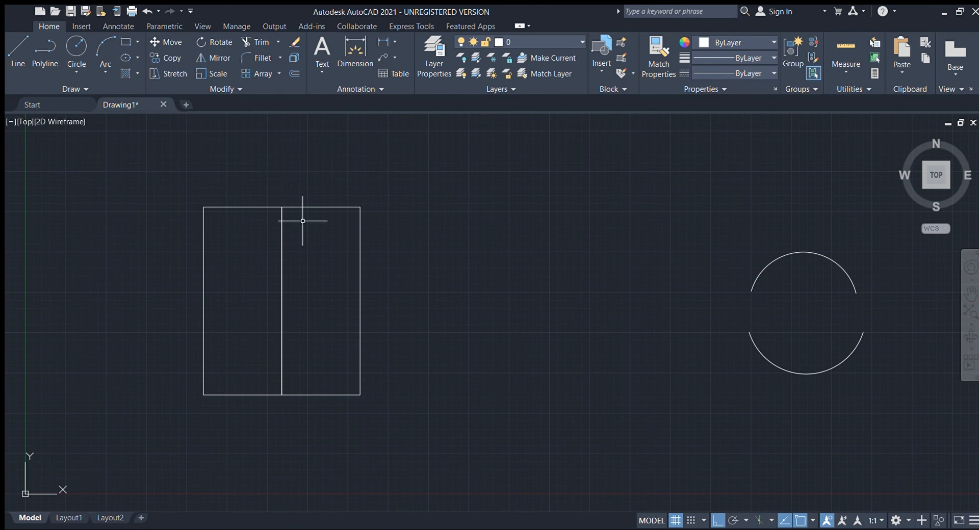
pyautogui.hotkey('ctrl', 'z')
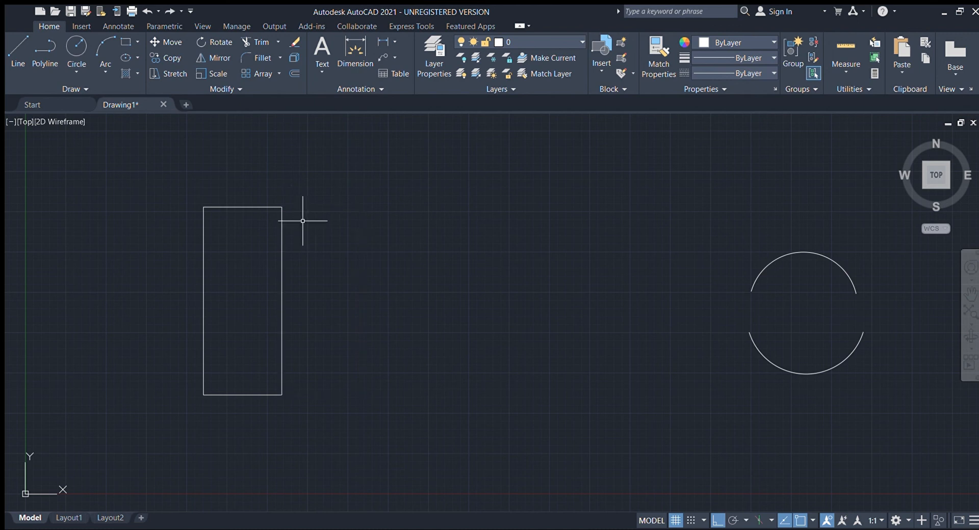
# Step: Mirror the upright rectangle across its right edge, starting the mirror line at the edge's midpoint, and erase the source rectangle
pyautogui.click(203, 54)
pyautogui.press('Escape')
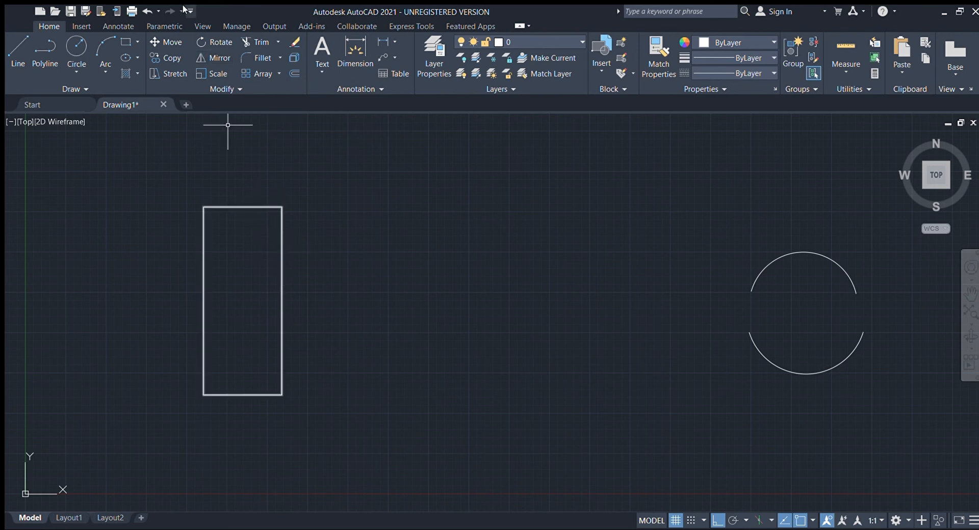
pyautogui.click(212, 54)
pyautogui.click(255, 207)
pyautogui.press('Return')
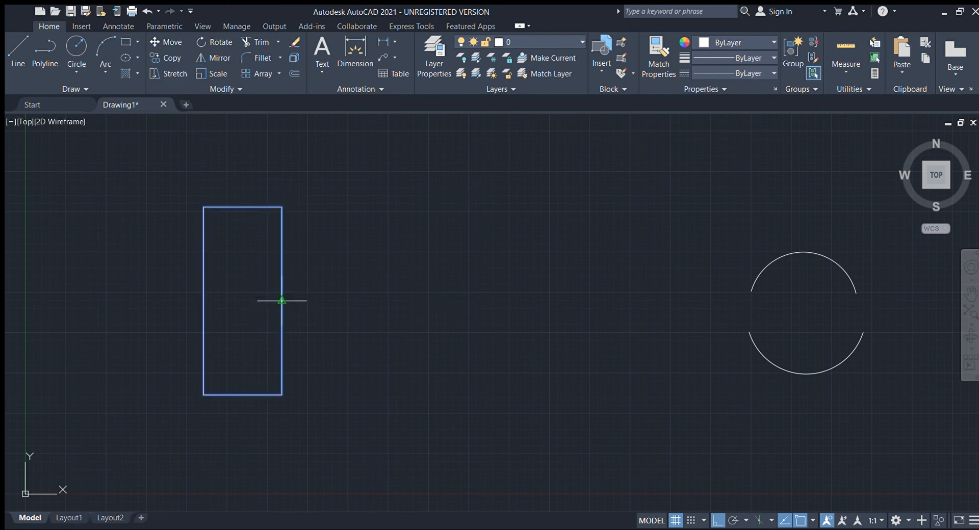
pyautogui.click(282, 301)
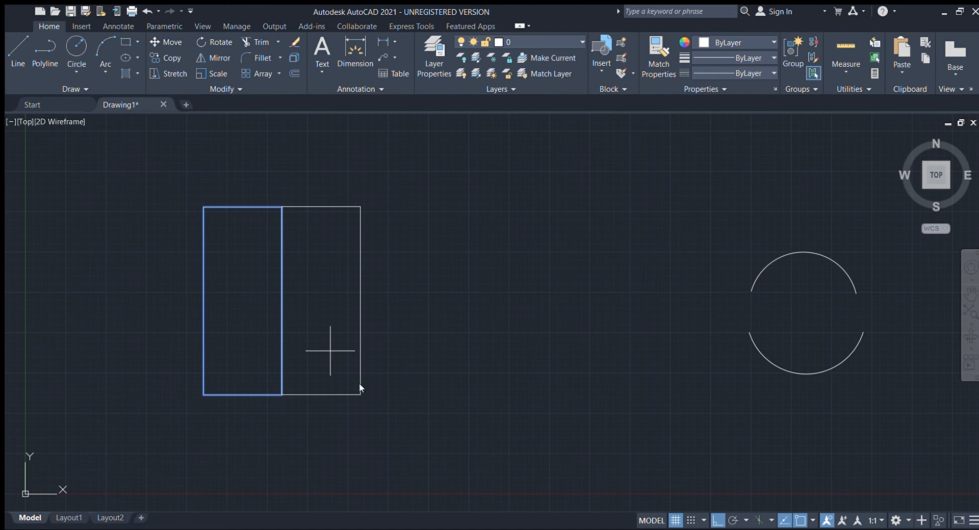
pyautogui.press('Delete')
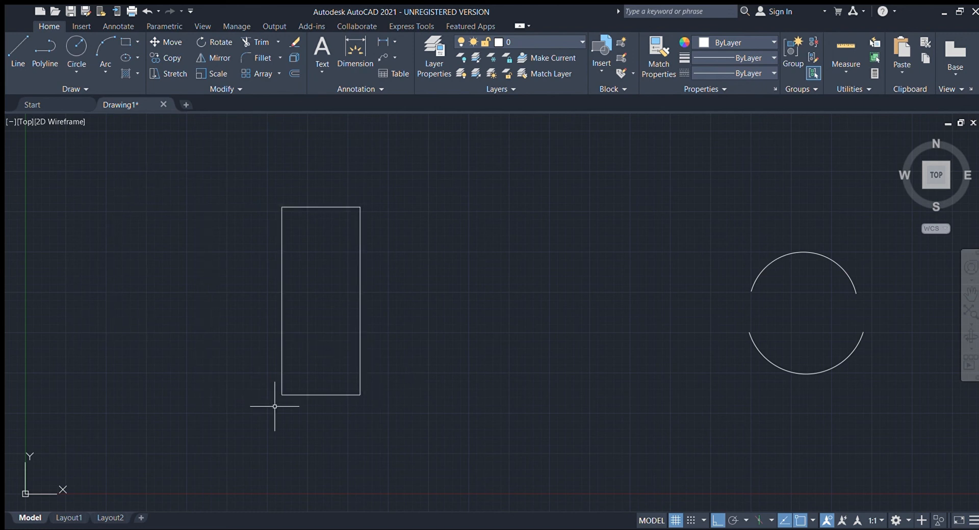